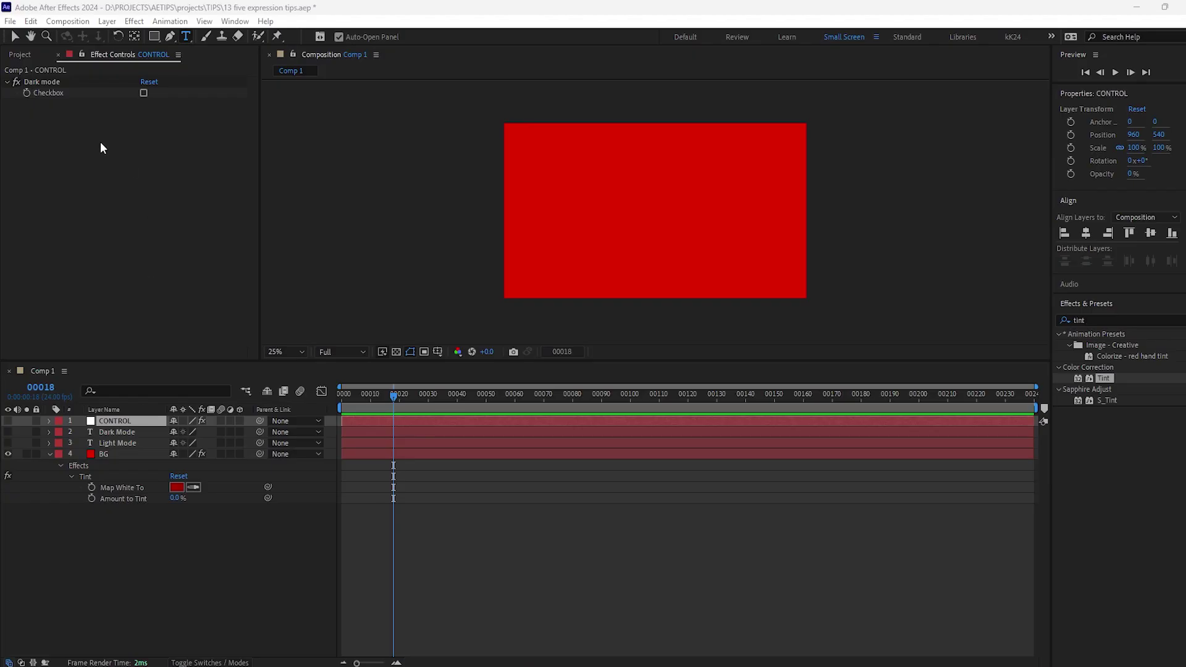
# Show the BG layer's Tint effect and select its Amount to Tint property
pyautogui.click(144, 92)
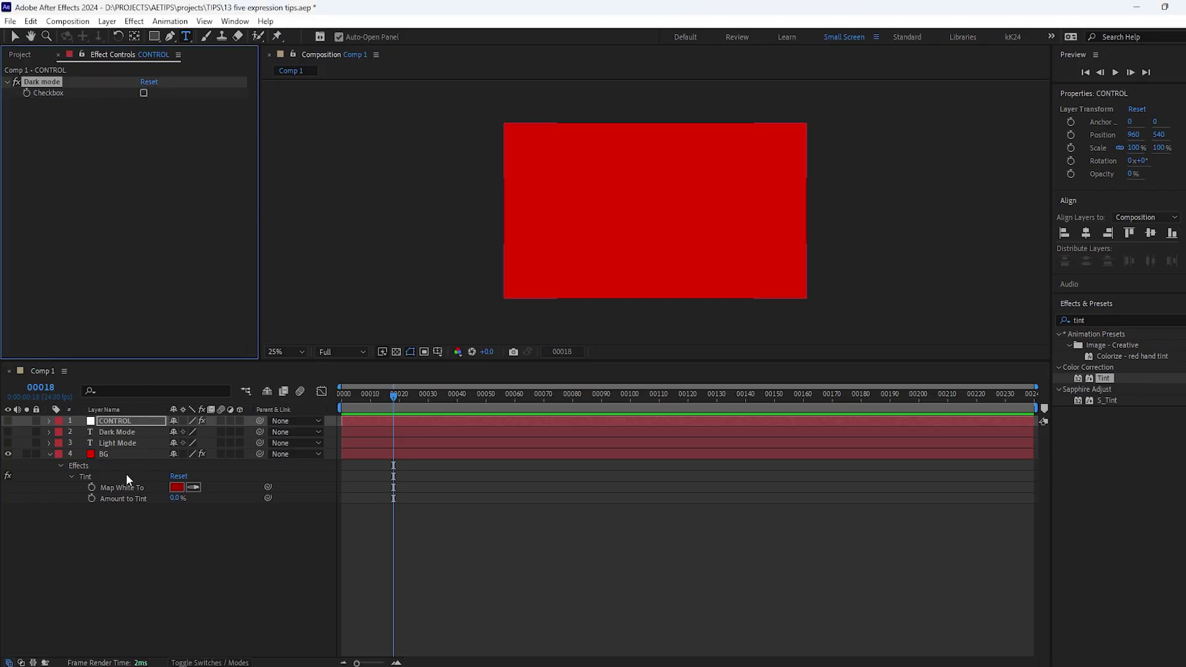
pyautogui.click(120, 453)
pyautogui.moveTo(147, 115); pyautogui.dragTo(186, 135)
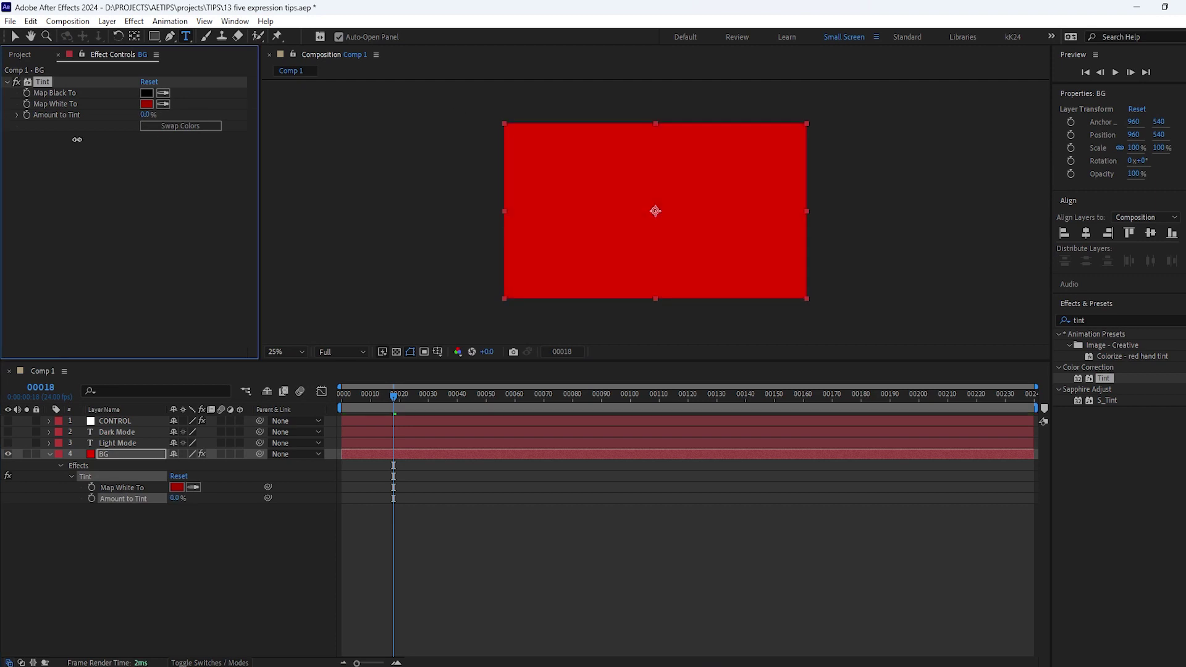
# Write an if/else Amount to Tint expression: 100 when the Dark mode checkbox is 1, else 0; test it
pyautogui.hotkey('ctrl', 'z')
pyautogui.keyDown('alt'); pyautogui.click(92, 499); pyautogui.keyUp('alt')
pyautogui.write('if (')
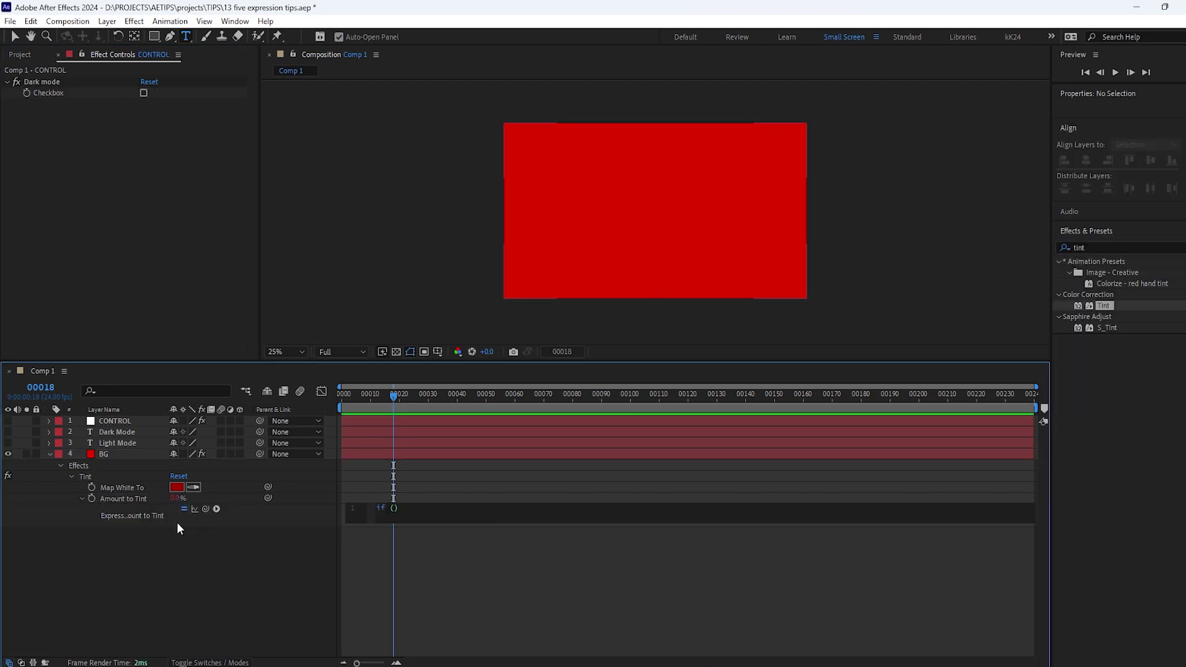
pyautogui.moveTo(206, 508); pyautogui.dragTo(48, 92)
pyautogui.write('==1)')
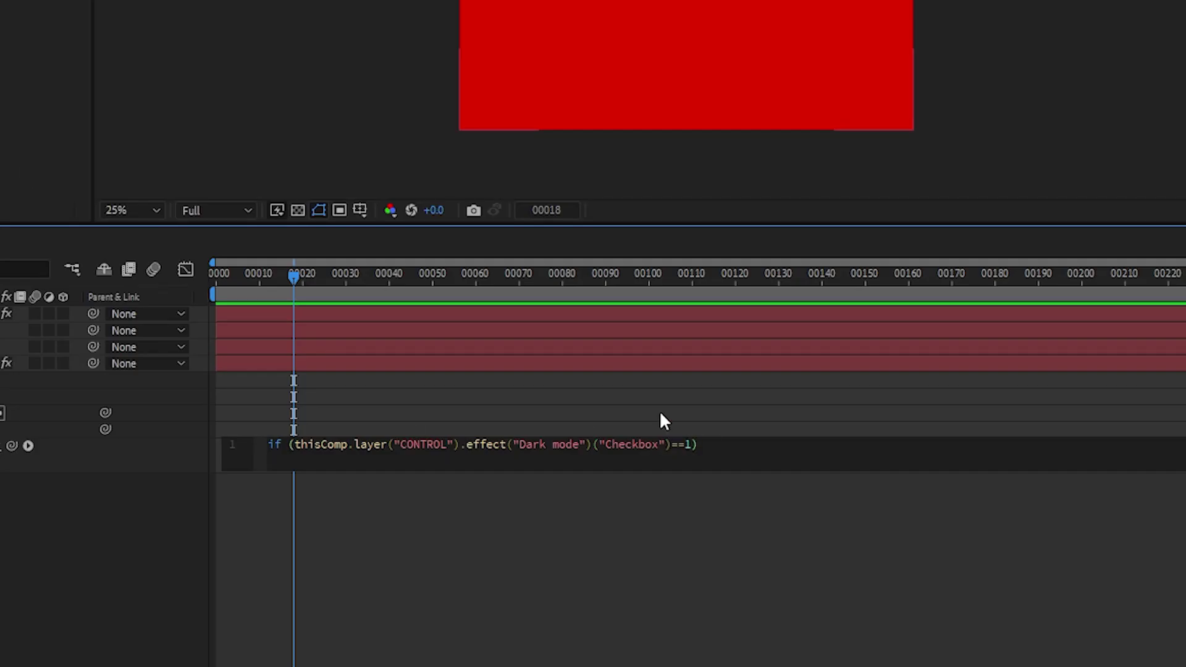
pyautogui.write(' { 100 } else ')
pyautogui.write('{ 0 }')
pyautogui.click(52, 652)
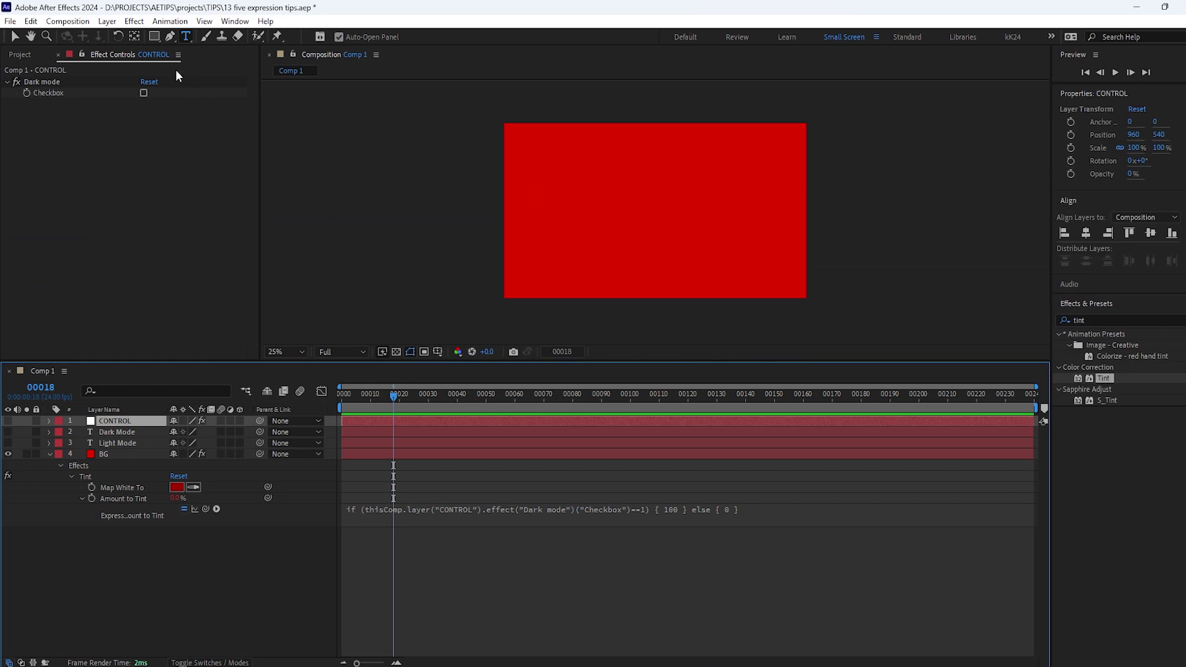
pyautogui.click(144, 93)
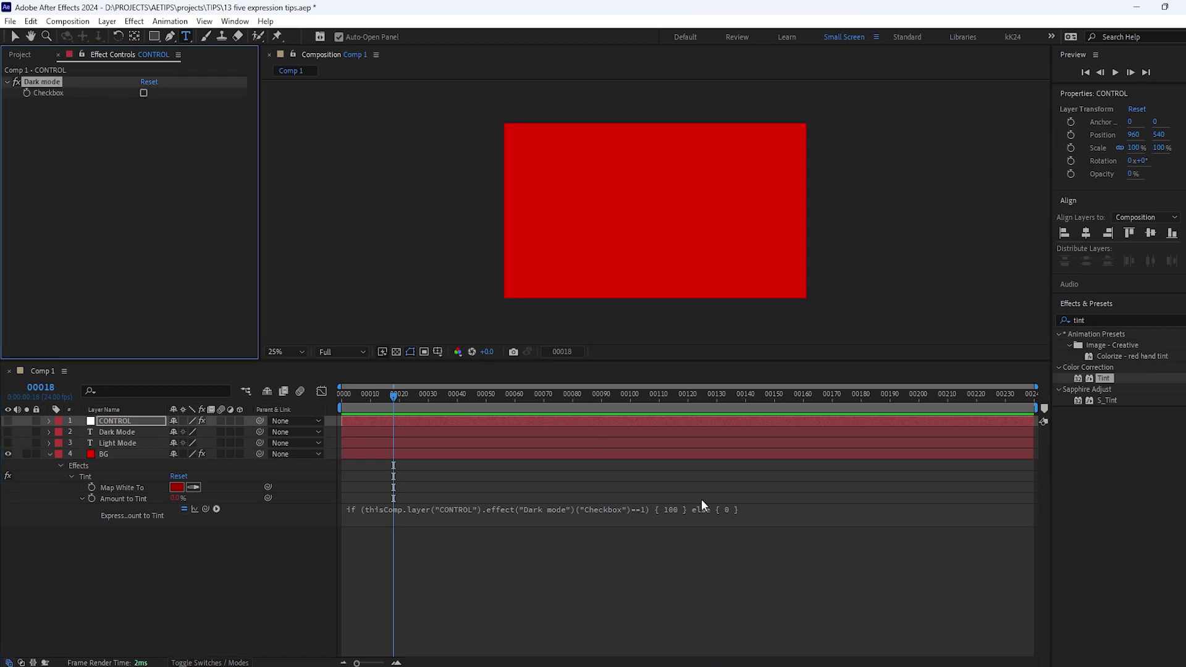
# Note the ternary syntax 'CONDITION ? VALUE IF TRUE : VALUE IF FALSE', then clear the expression
pyautogui.click(779, 508)
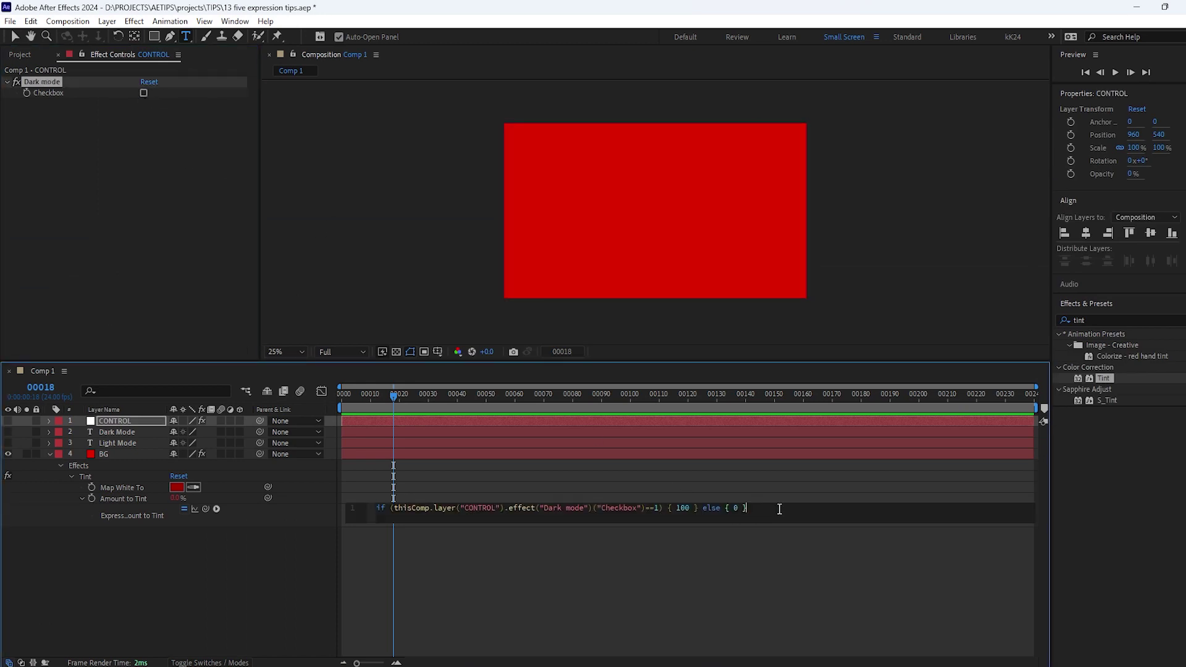
pyautogui.press('Return')
pyautogui.press('Return')
pyautogui.write('COND')
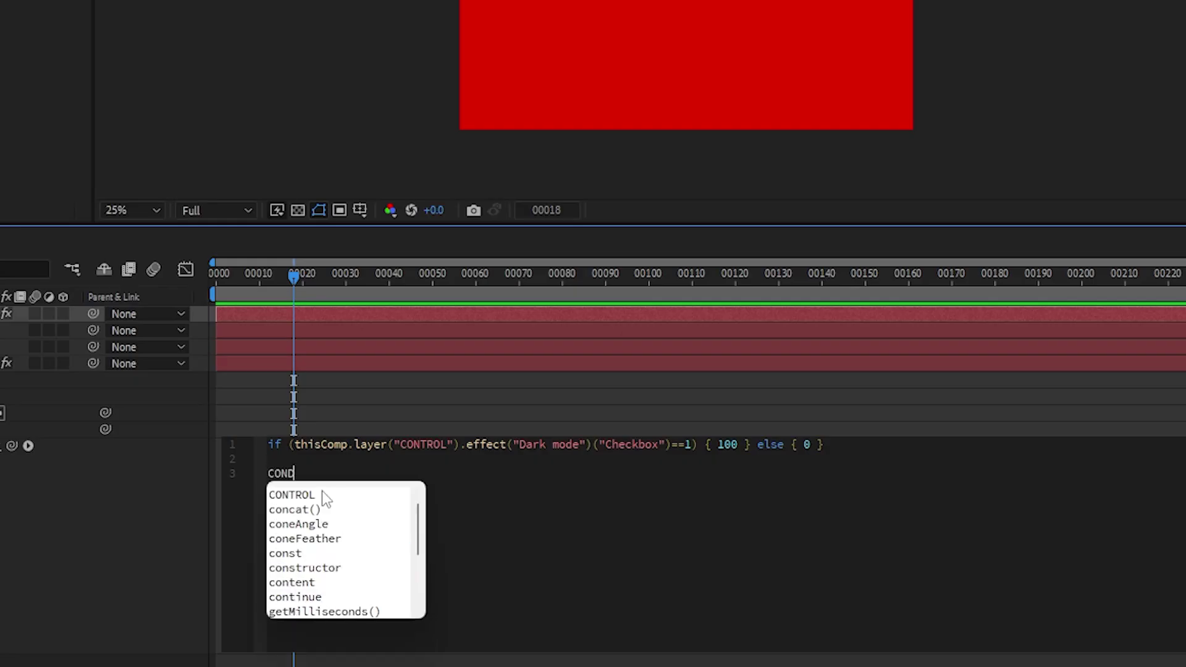
pyautogui.write('ITION ? ')
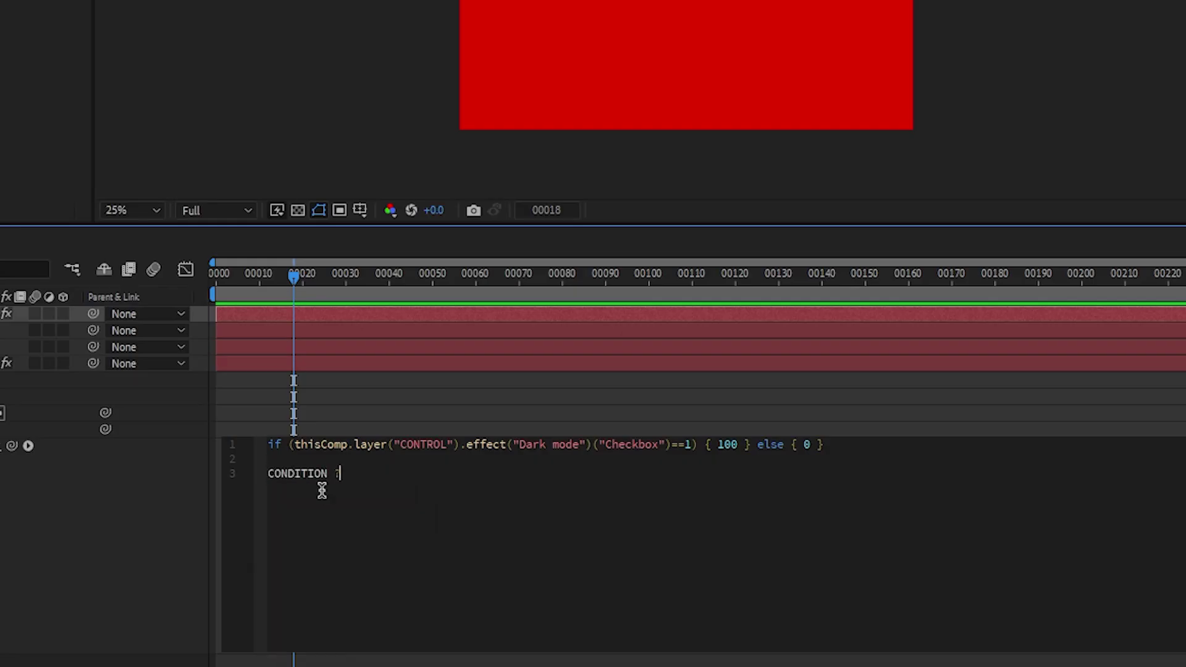
pyautogui.write('VALUE IF TRU')
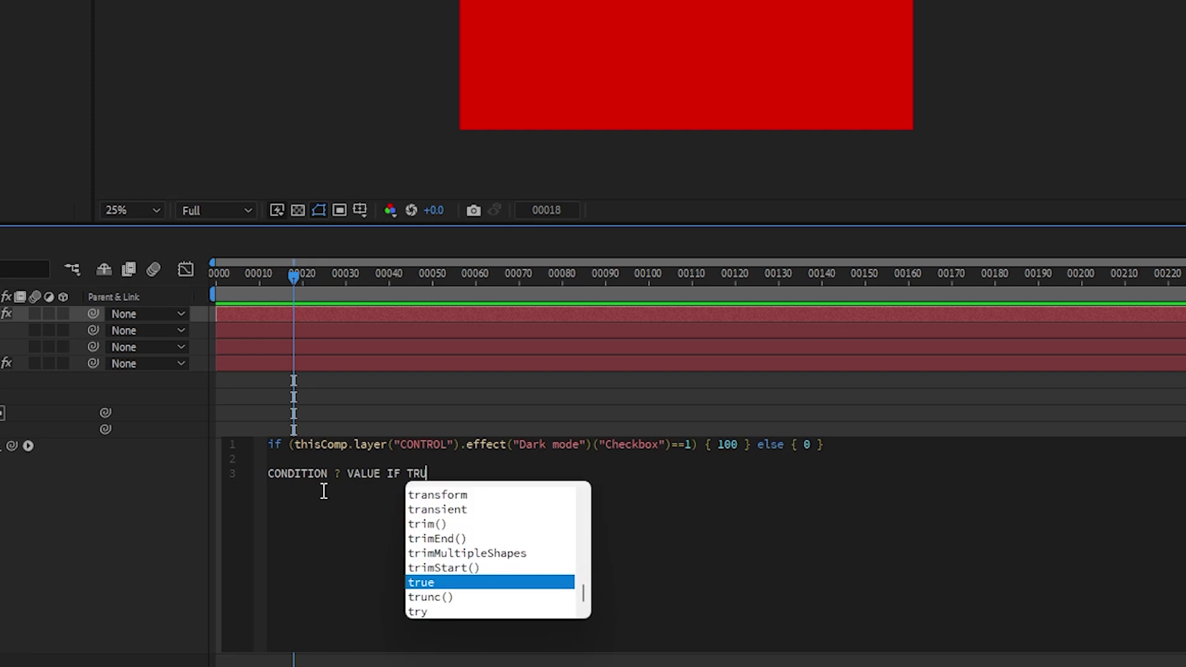
pyautogui.write('E :')
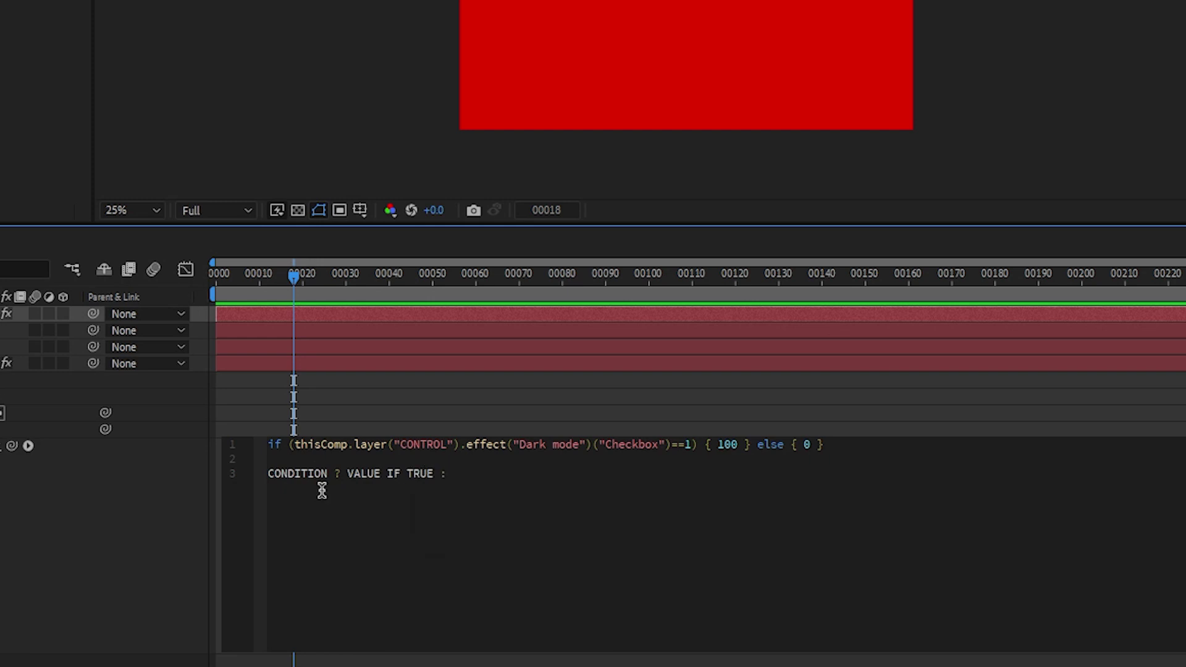
pyautogui.write(' VALUE IF FALSE')
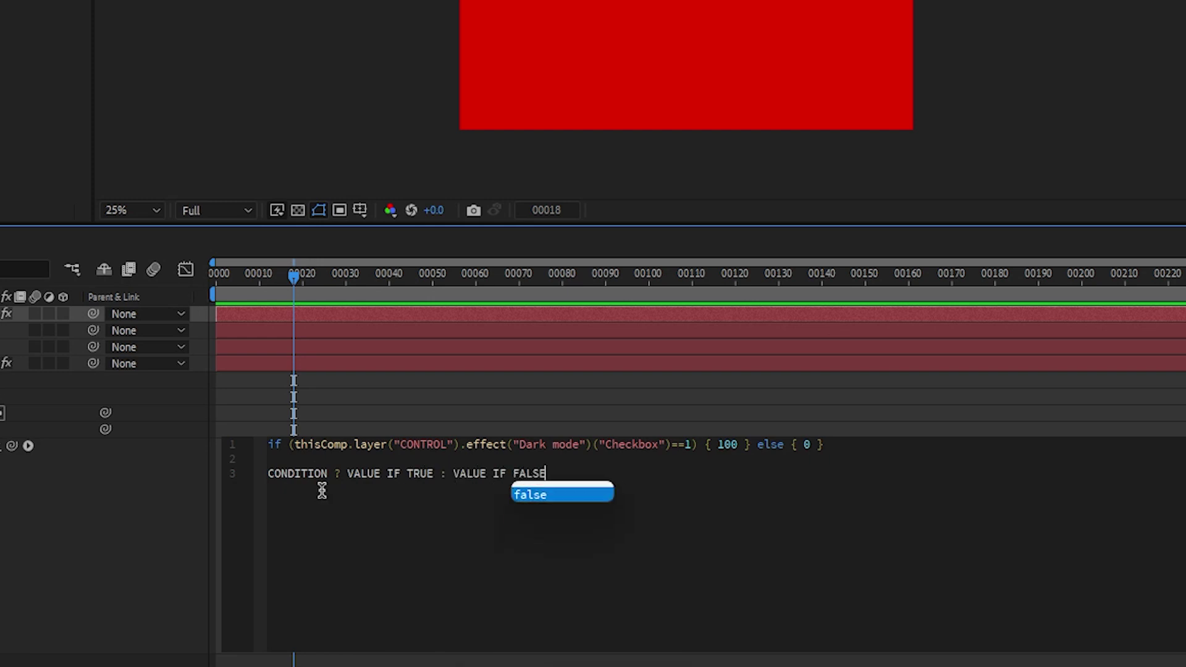
pyautogui.moveTo(270, 473); pyautogui.dragTo(559, 473)
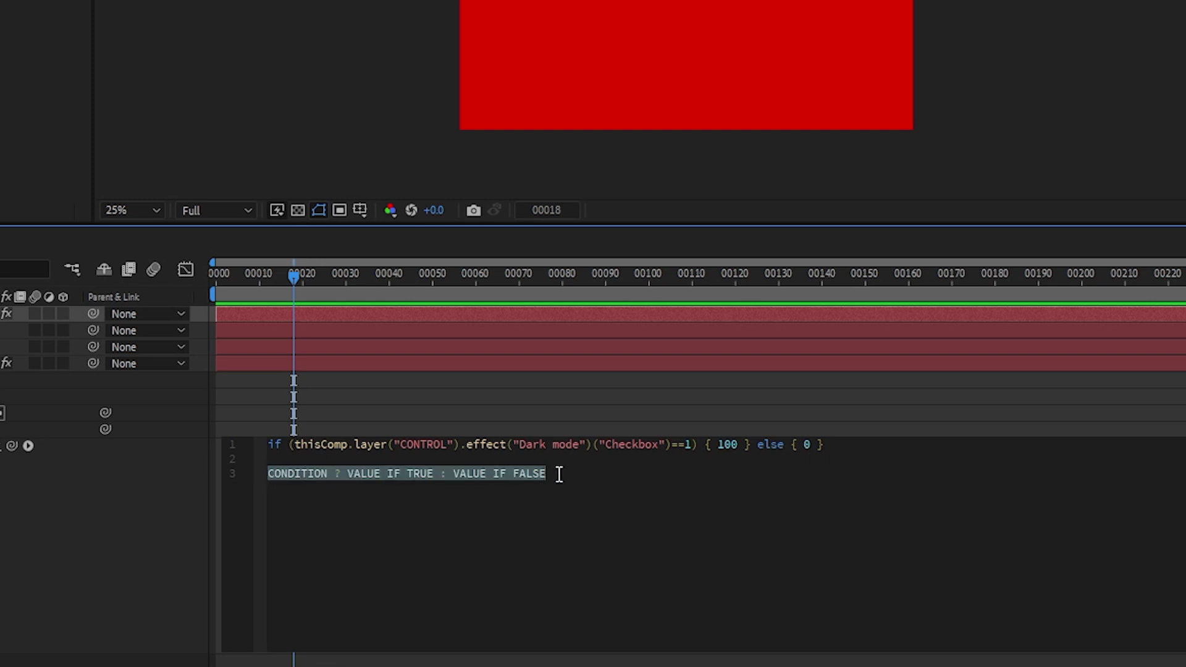
pyautogui.click(575, 473)
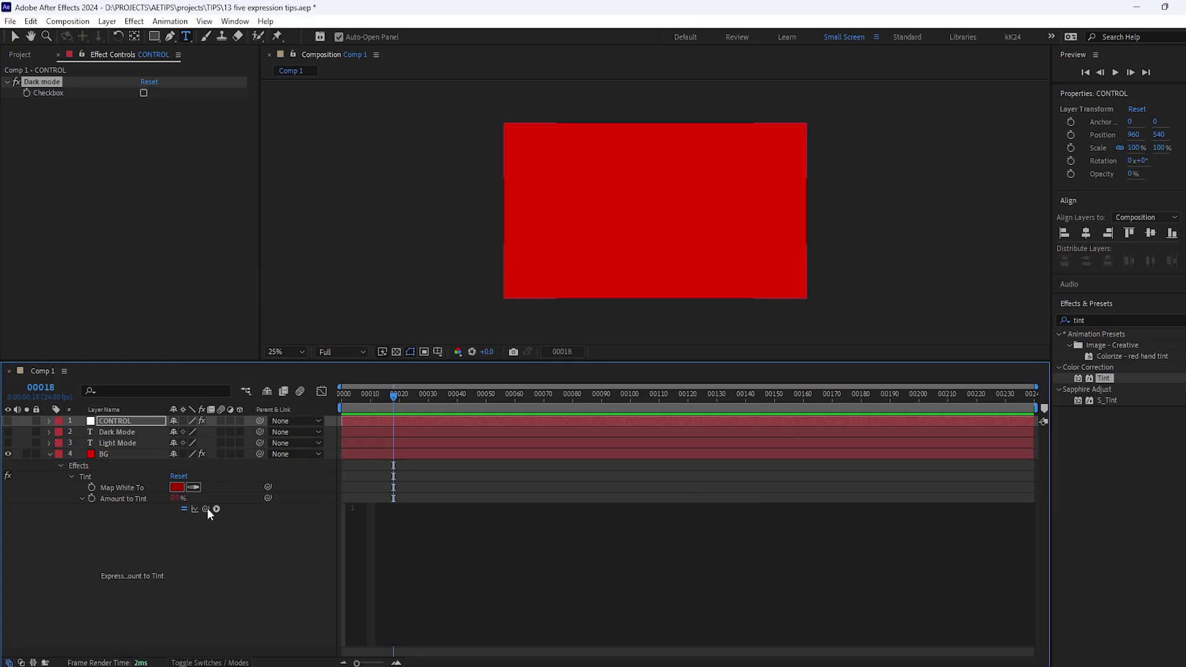
# Set Amount to Tint to the ternary checkbox ==1 ? 100 : 0 and test it
pyautogui.moveTo(206, 508); pyautogui.dragTo(45, 92)
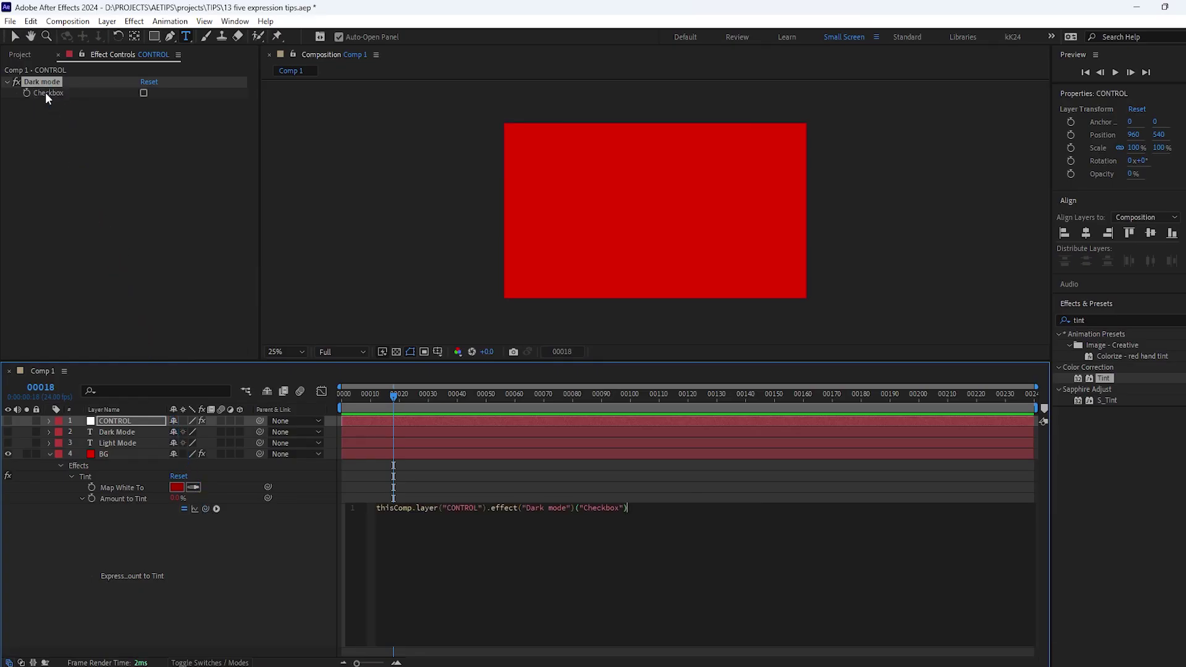
pyautogui.write('1 ? 100 ')
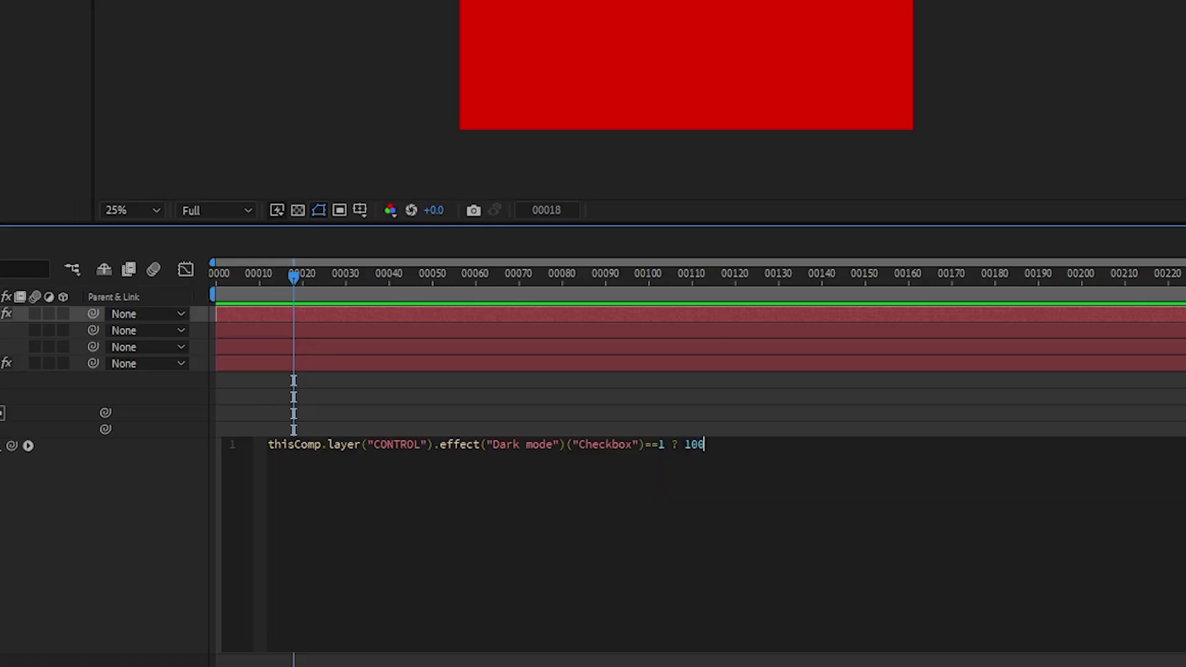
pyautogui.write(': 0')
pyautogui.click(473, 489)
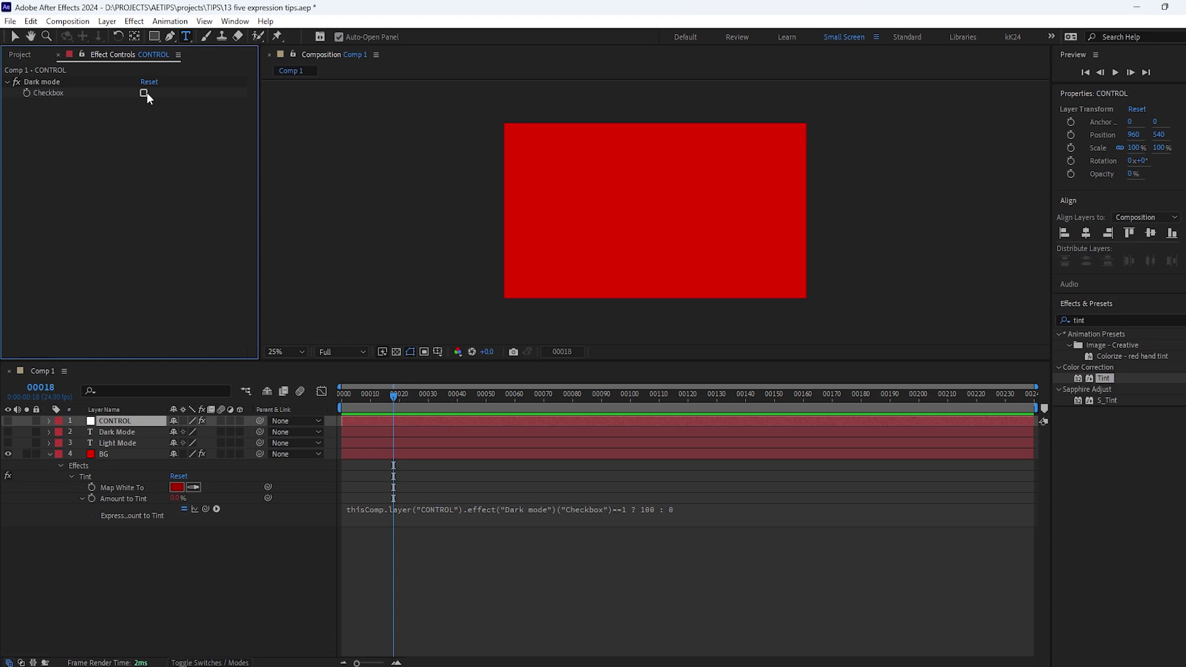
pyautogui.click(144, 92)
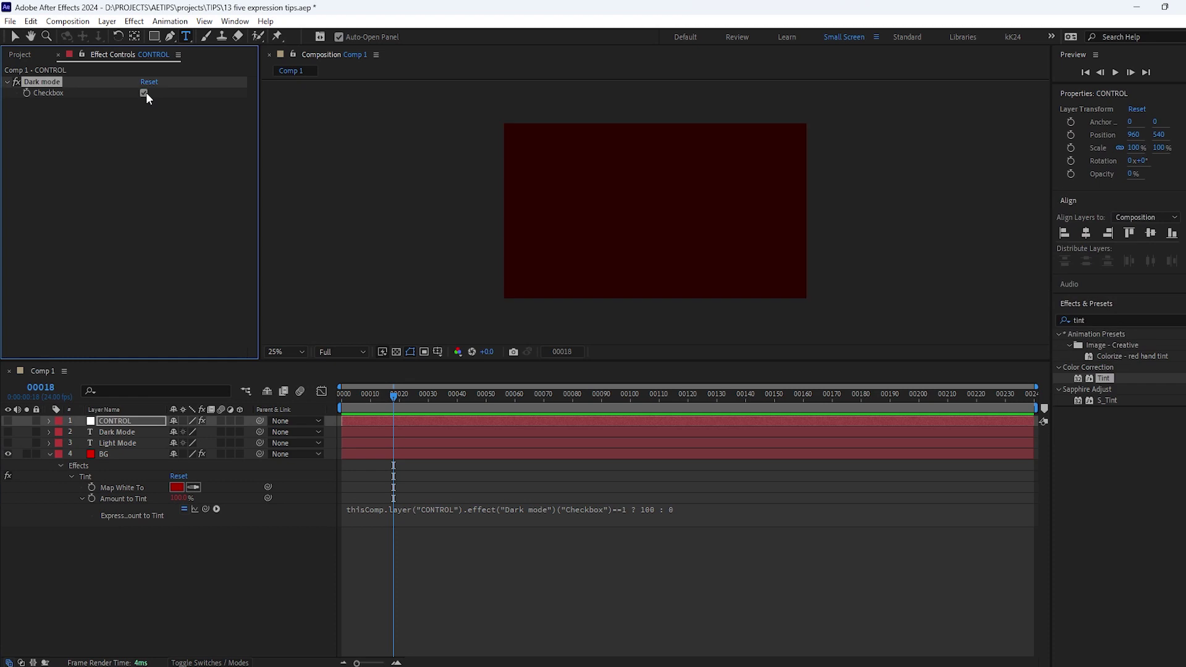
pyautogui.click(144, 93)
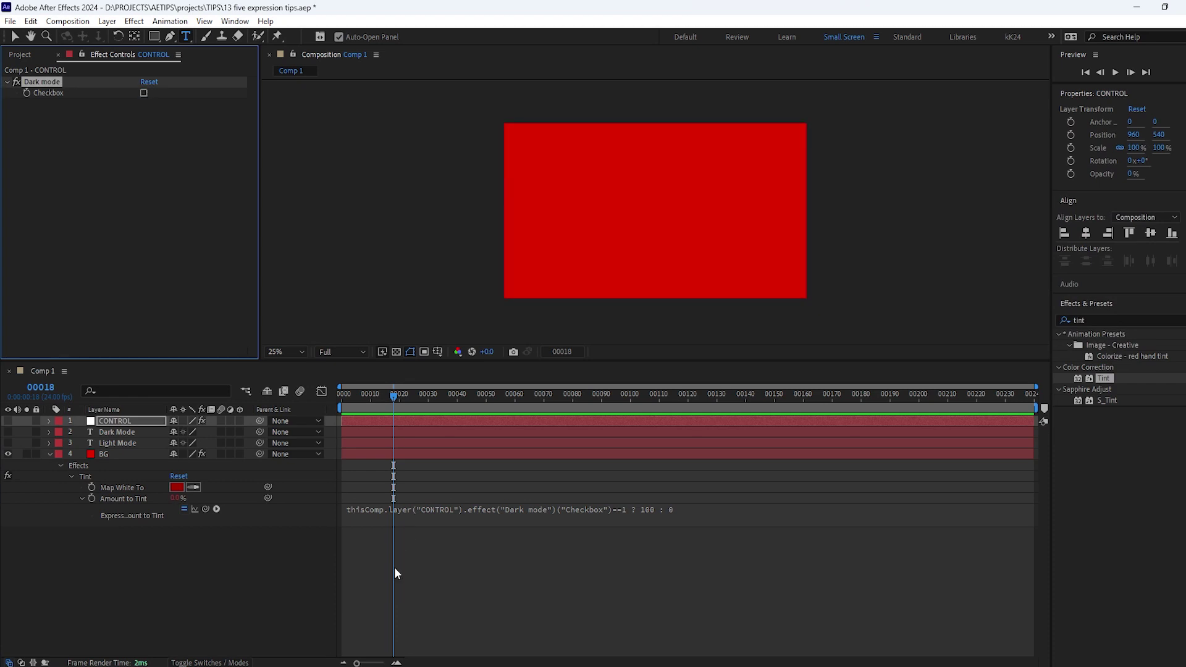
# Copy the tint expression into the Dark Mode text layer's Opacity
pyautogui.click(418, 513)
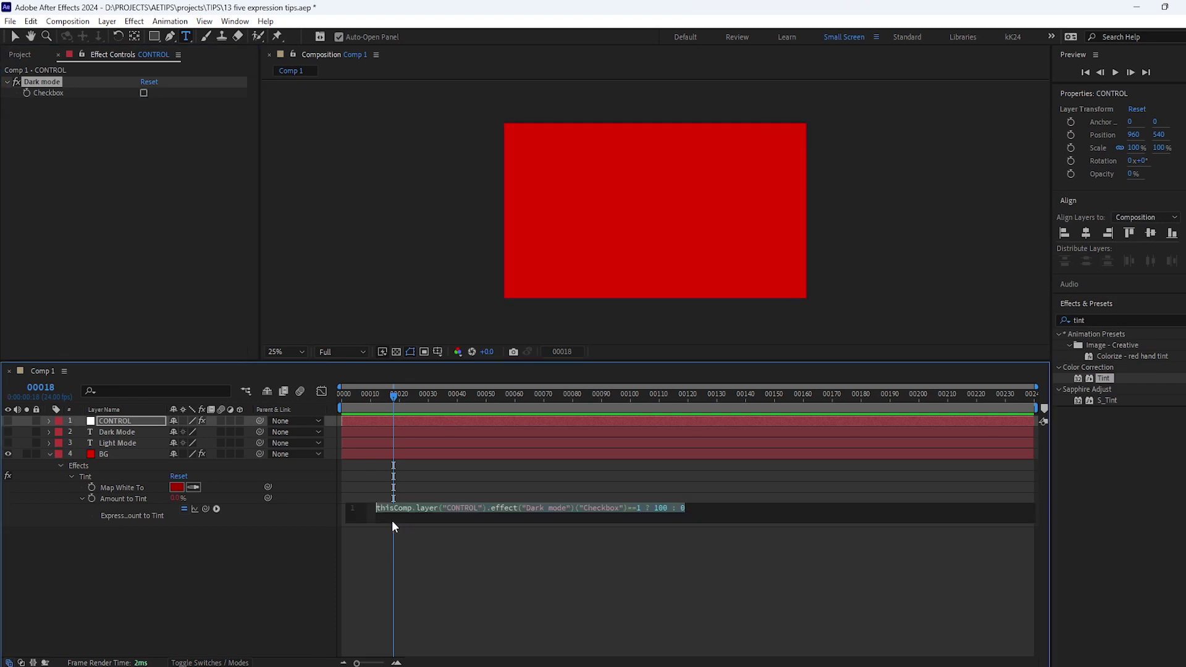
pyautogui.hotkey('ctrl', 'c')
pyautogui.click(116, 432)
pyautogui.press('t')
pyautogui.keyDown('alt'); pyautogui.click(81, 443); pyautogui.keyUp('alt')
pyautogui.hotkey('ctrl', 'v')
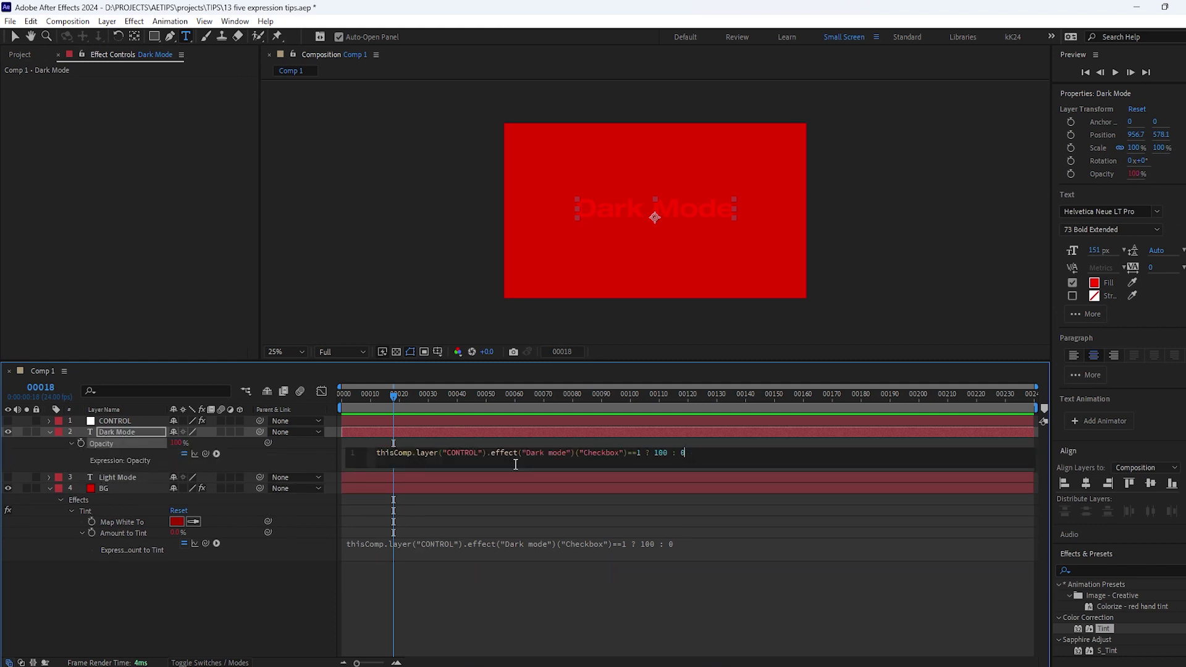
# Paste the expression into Light Mode's Opacity with values swapped to 0 and 100
pyautogui.click(118, 477)
pyautogui.press('t')
pyautogui.keyDown('alt'); pyautogui.click(81, 488); pyautogui.keyUp('alt')
pyautogui.hotkey('ctrl', 'v')
pyautogui.doubleClick(661, 497)
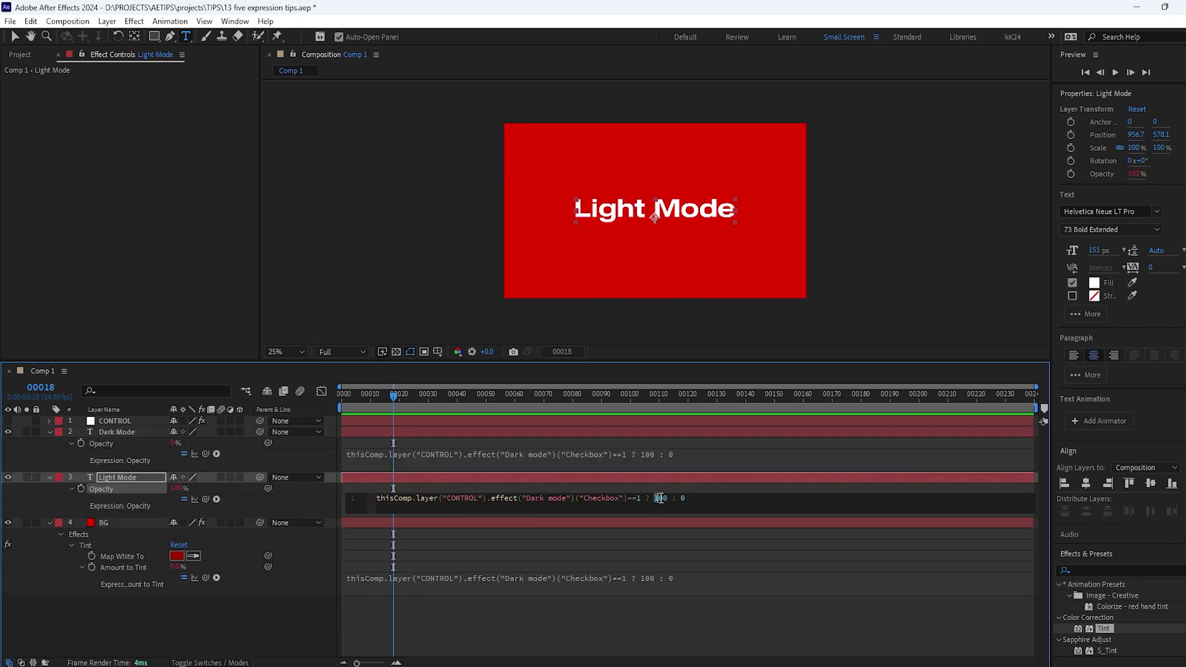
pyautogui.write('0')
pyautogui.doubleClick(673, 497)
pyautogui.write('100')
pyautogui.click(286, 624)
# Toggle the Dark mode checkbox to test it, leaving dark mode on
pyautogui.click(115, 421)
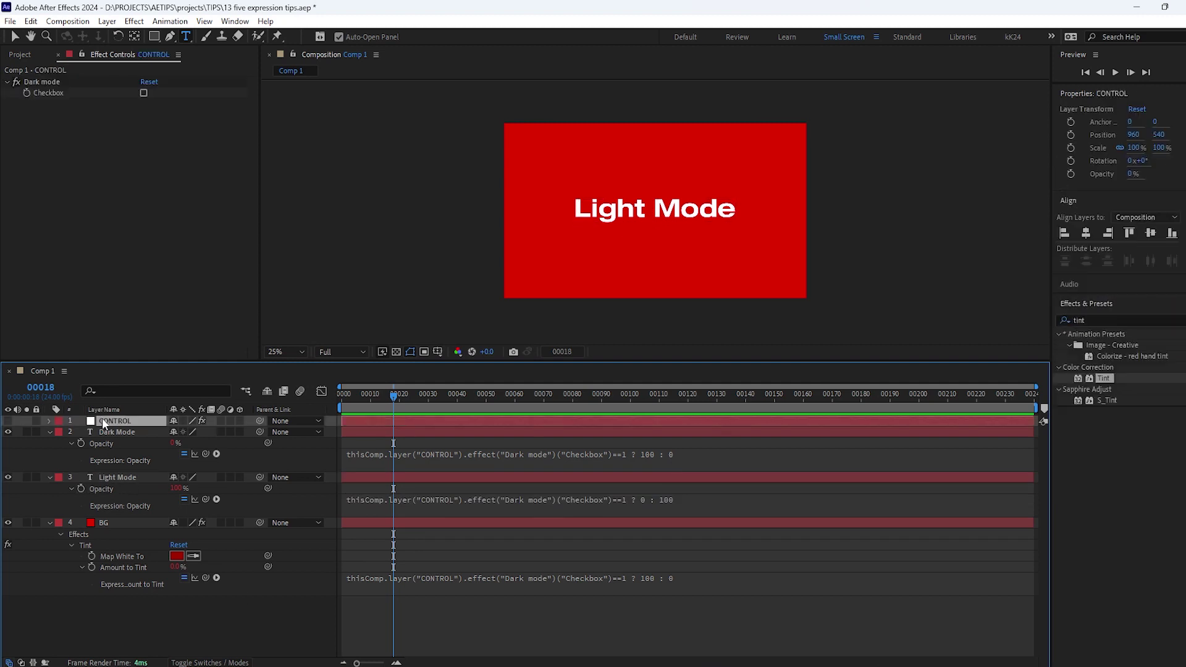
pyautogui.click(143, 92)
pyautogui.click(143, 92)
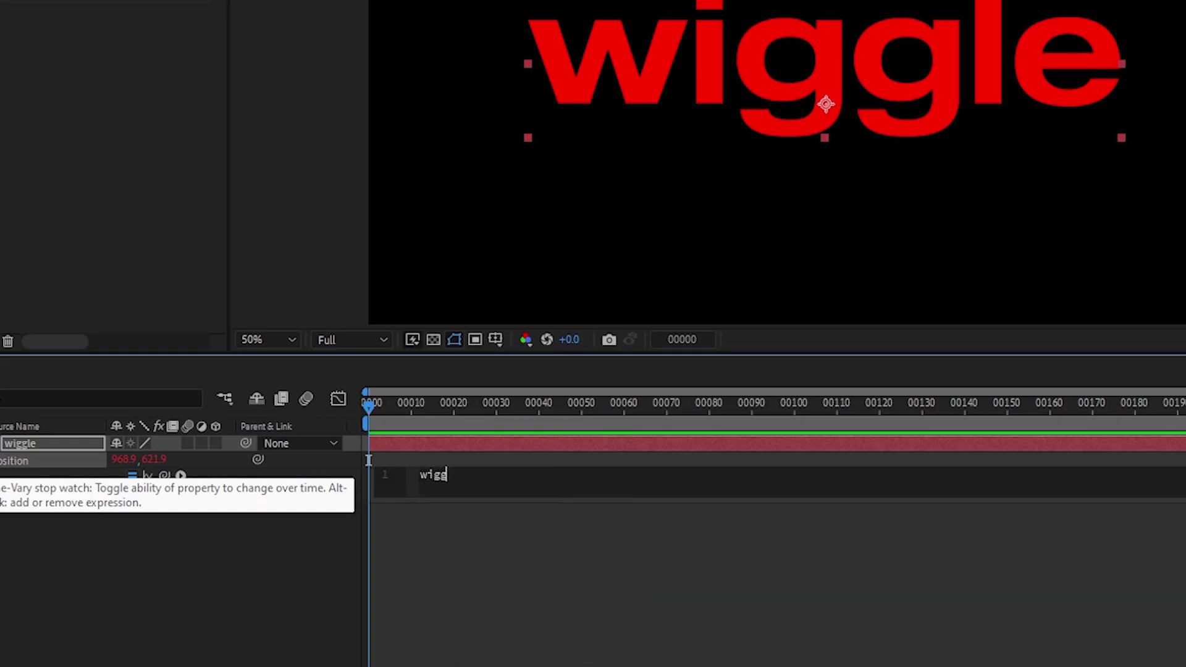
# Finish the Position expression as wiggle(5,100) and preview the wiggling text
pyautogui.write('le')
pyautogui.press('Return')
pyautogui.write('5,100')
pyautogui.click(8, 510)
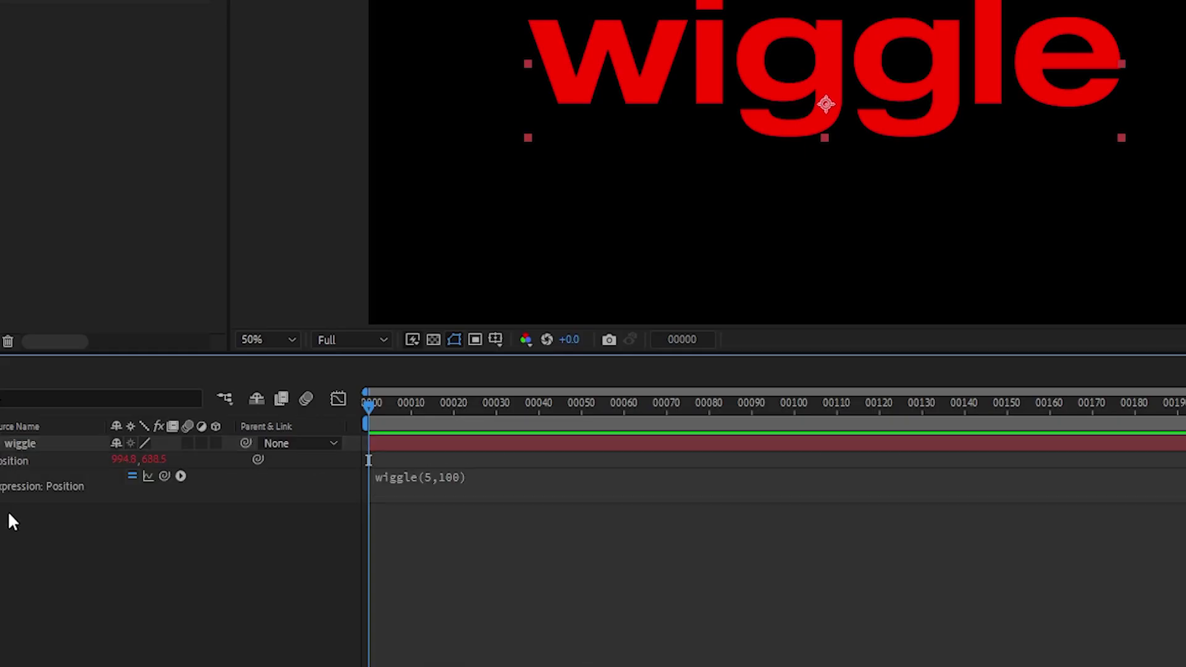
pyautogui.press('space')
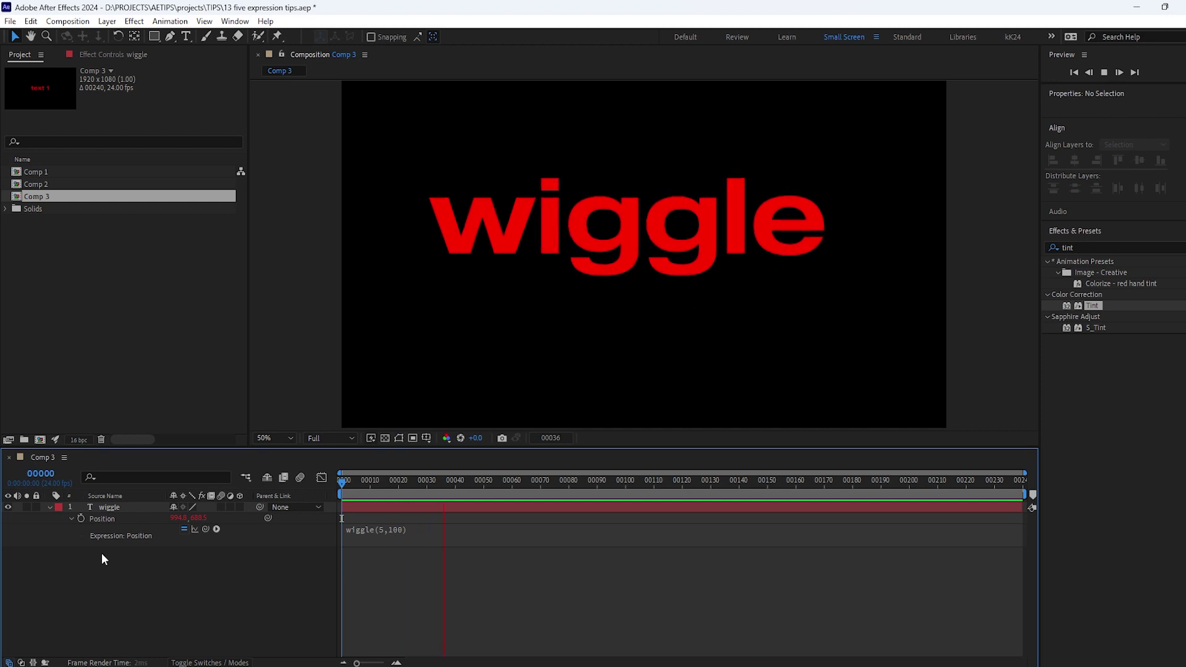
pyautogui.press('space')
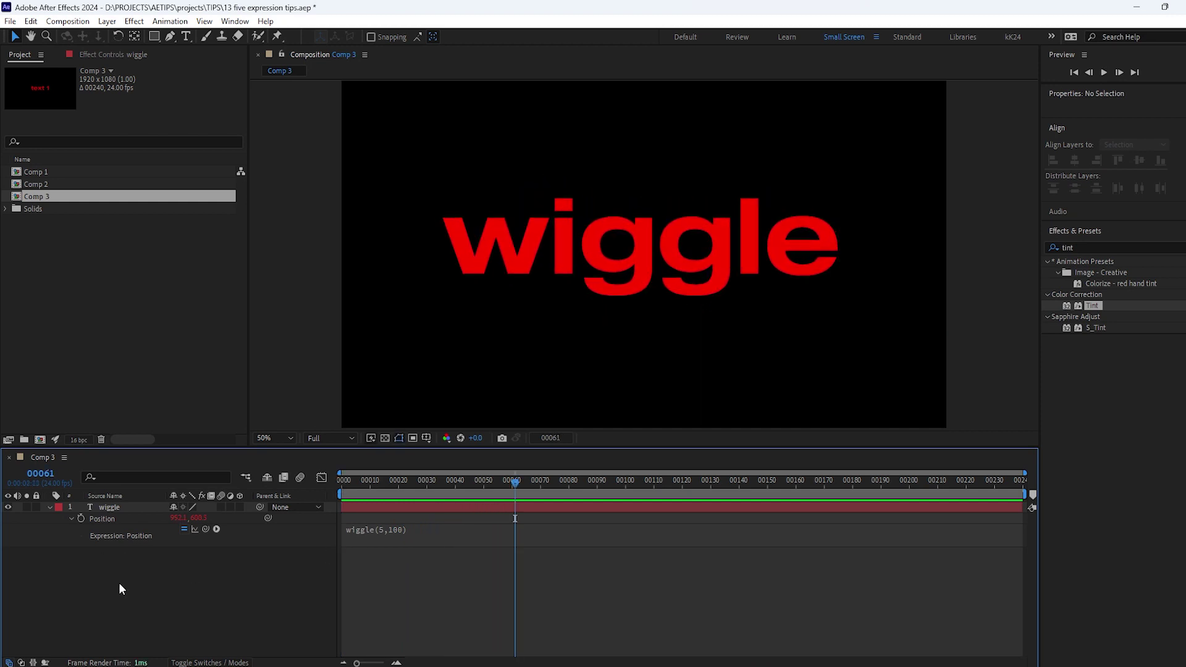
# Add an adjustment layer and a null object above the wiggle layer
pyautogui.rightClick(126, 584)
pyautogui.moveTo(186, 430)
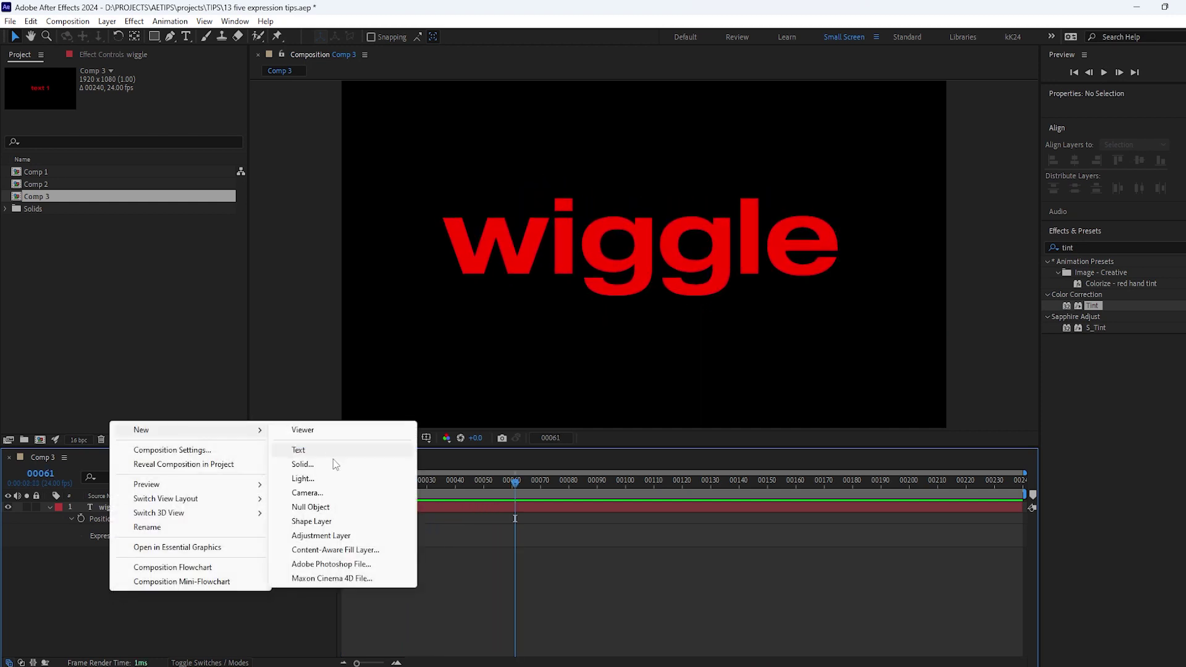
pyautogui.click(280, 543)
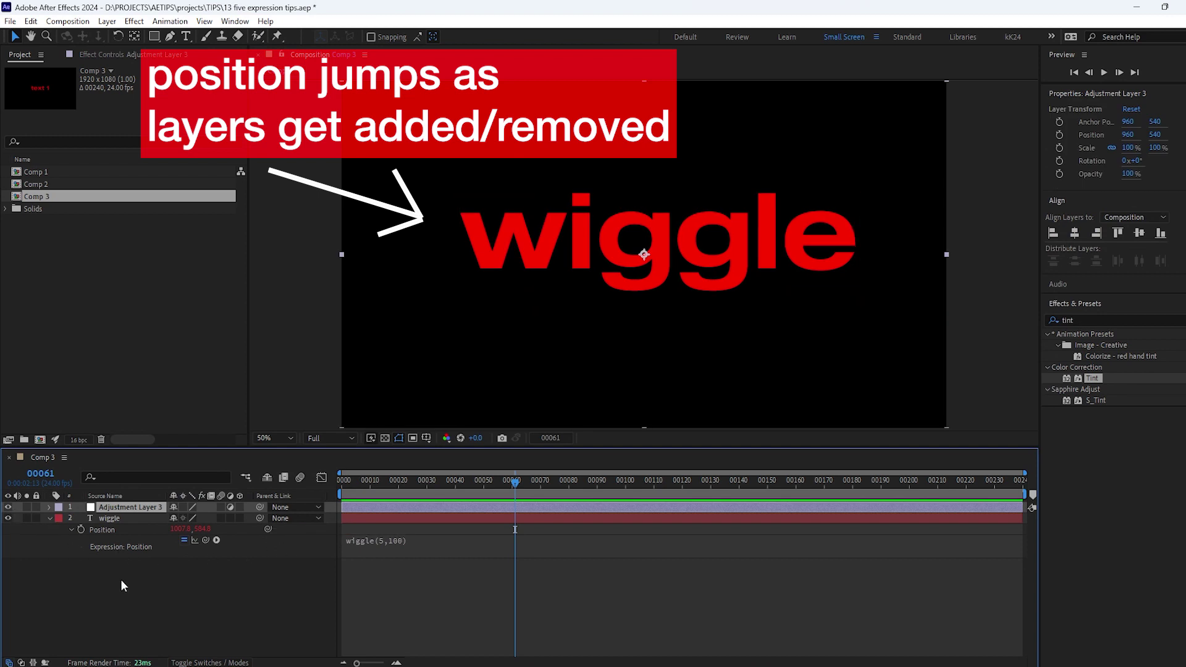
pyautogui.press('Delete')
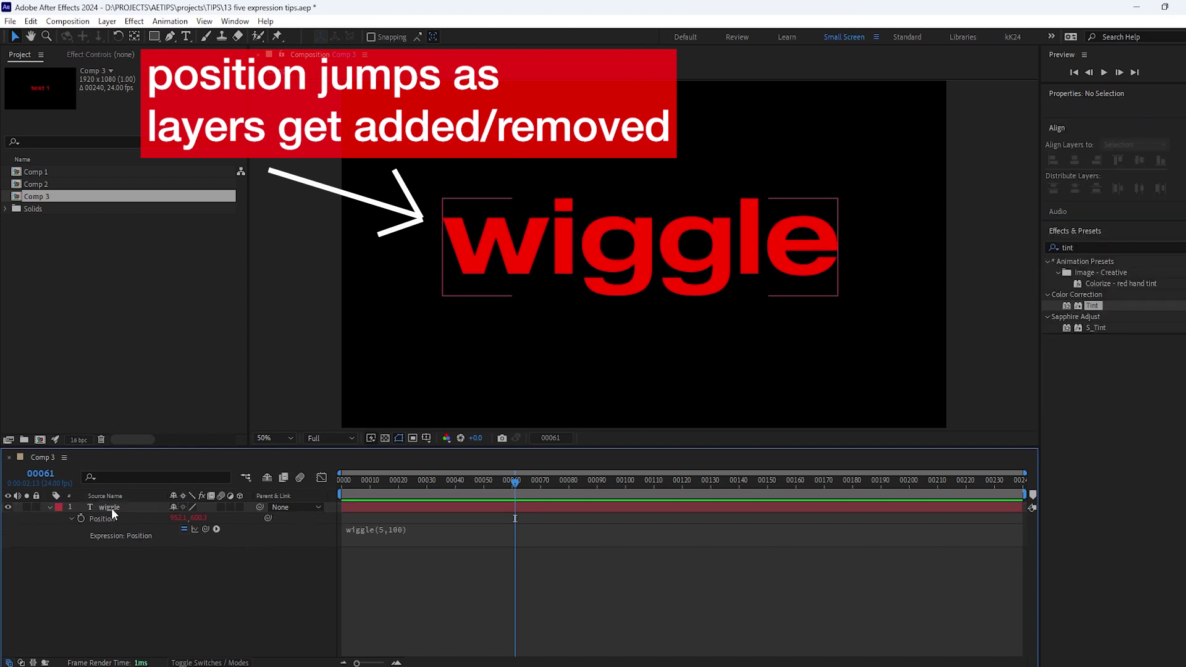
pyautogui.hotkey('ctrl', 'z')
pyautogui.rightClick(149, 574)
pyautogui.click(358, 498)
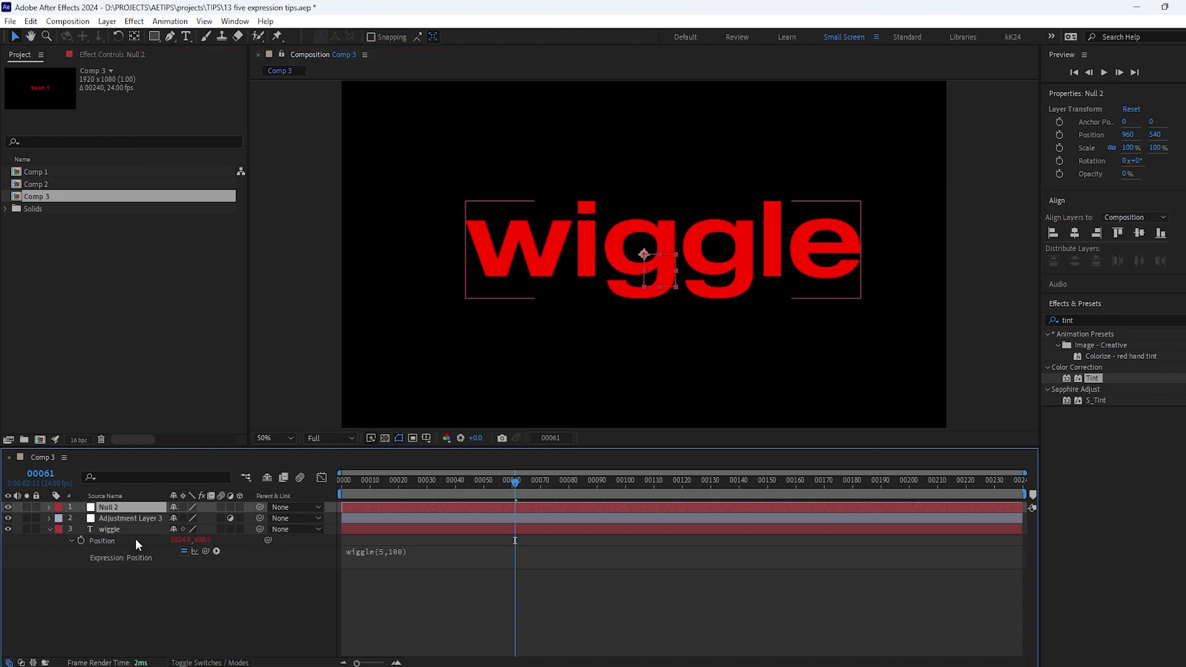
# Insert an empty first line above the wiggle call in the Position expression
pyautogui.click(376, 550)
pyautogui.click(397, 552)
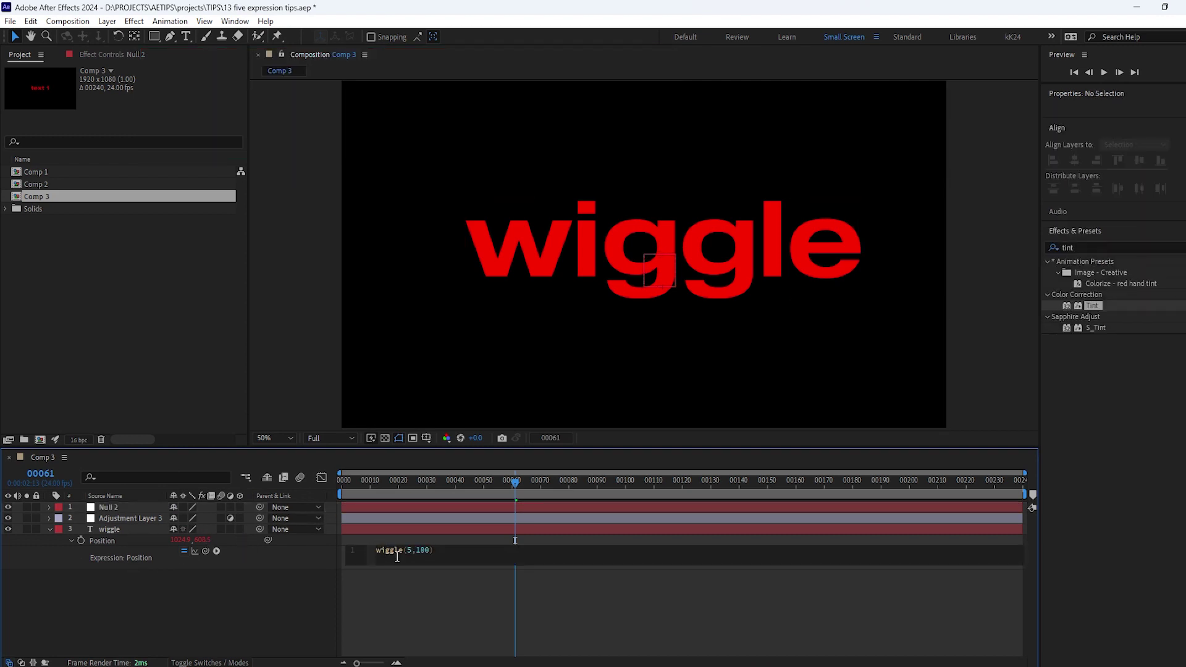
pyautogui.press('Return')
# Add seedRandom(777) before the wiggle and select the null and adjustment layers for removal
pyautogui.write('seedRandom()')
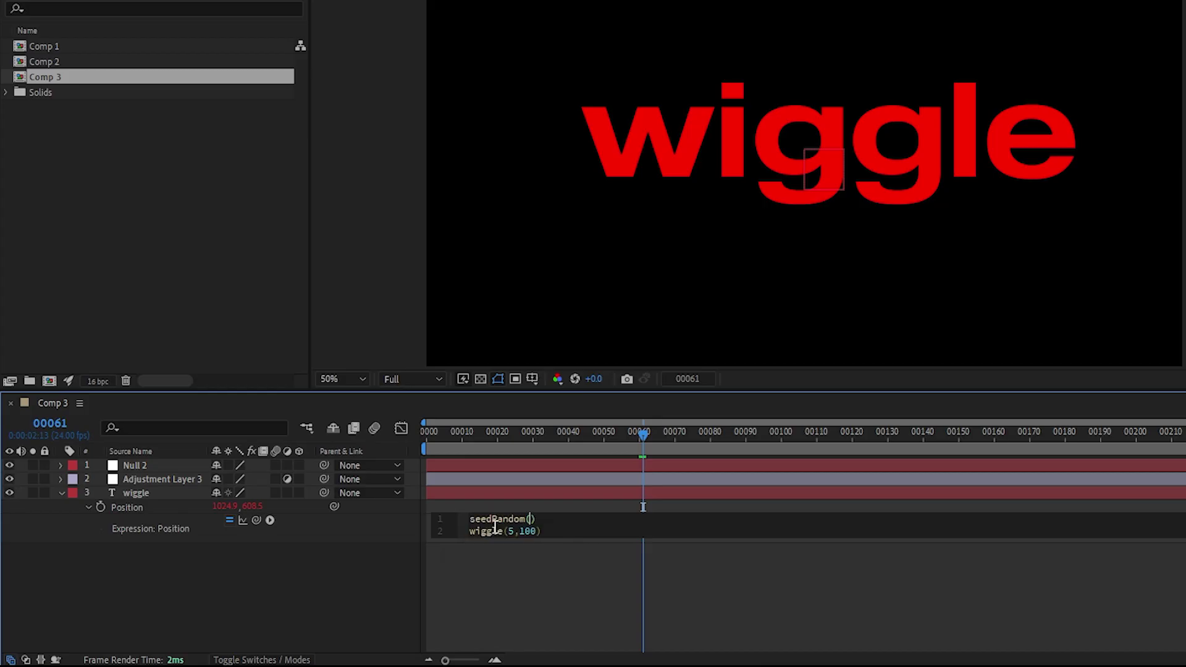
pyautogui.write('777')
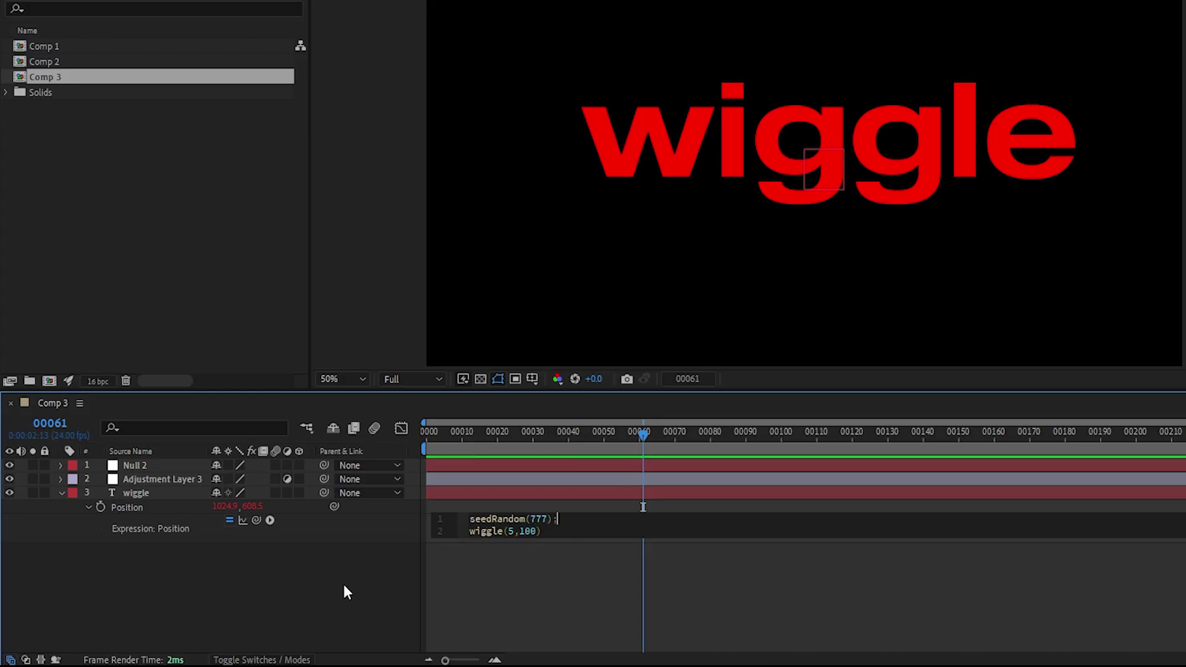
pyautogui.click(343, 584)
pyautogui.click(163, 461)
pyautogui.press('Delete')
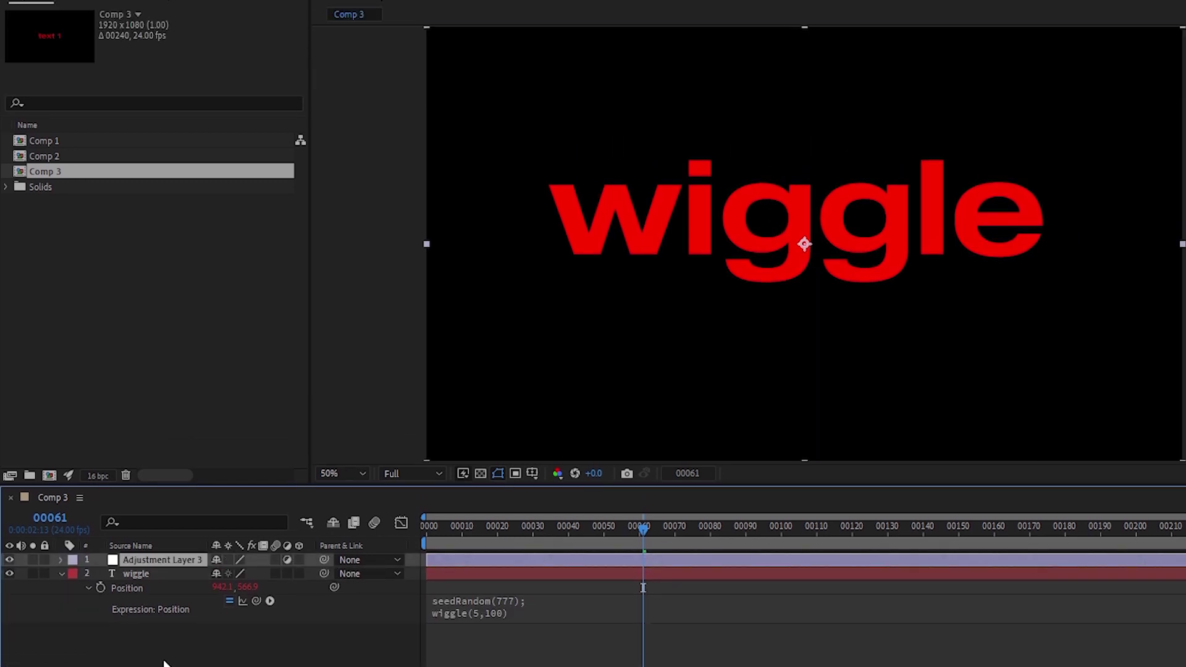
pyautogui.press('Delete')
pyautogui.hotkey('ctrl', 'z')
pyautogui.hotkey('ctrl', 'z')
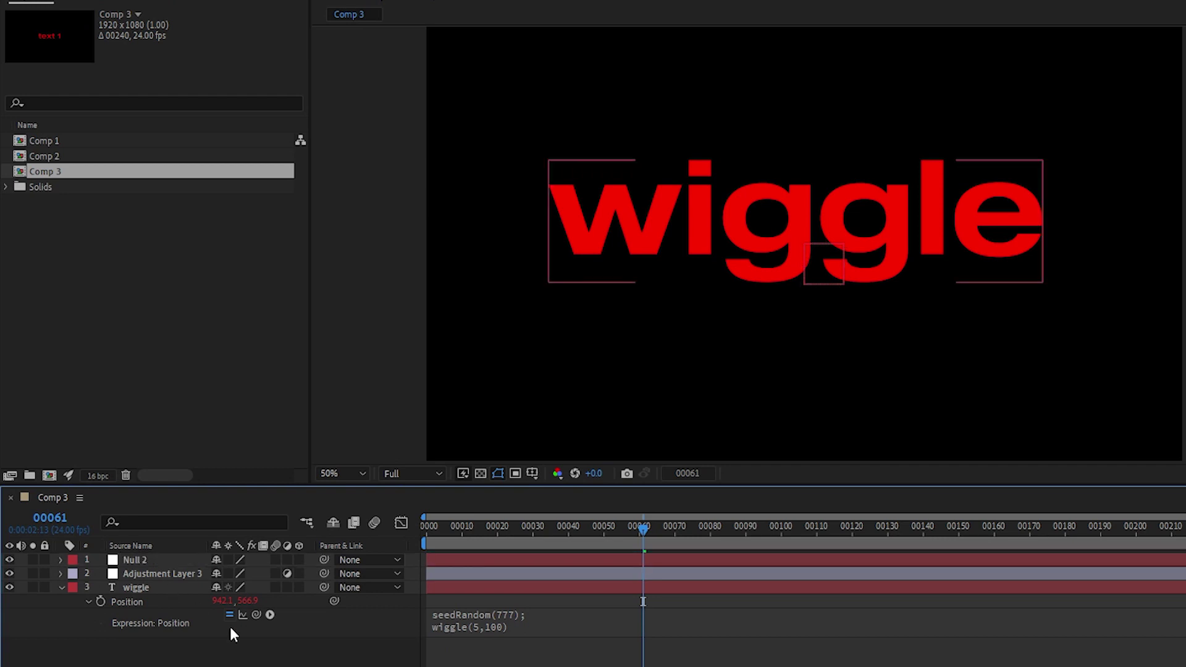
pyautogui.click(163, 557)
# Delete the selected null and adjustment layers
pyautogui.press('Delete')
pyautogui.press('Delete')
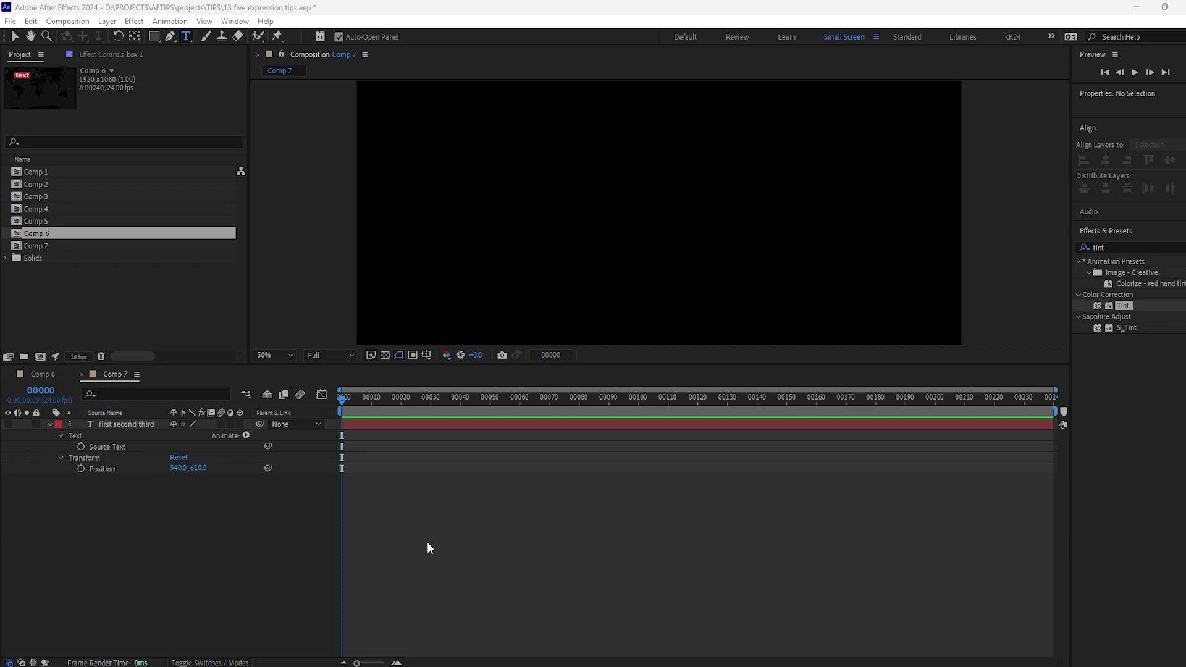
# Unhide the text layer and give its Source Text the expression name.split(" ").pop()
pyautogui.click(9, 423)
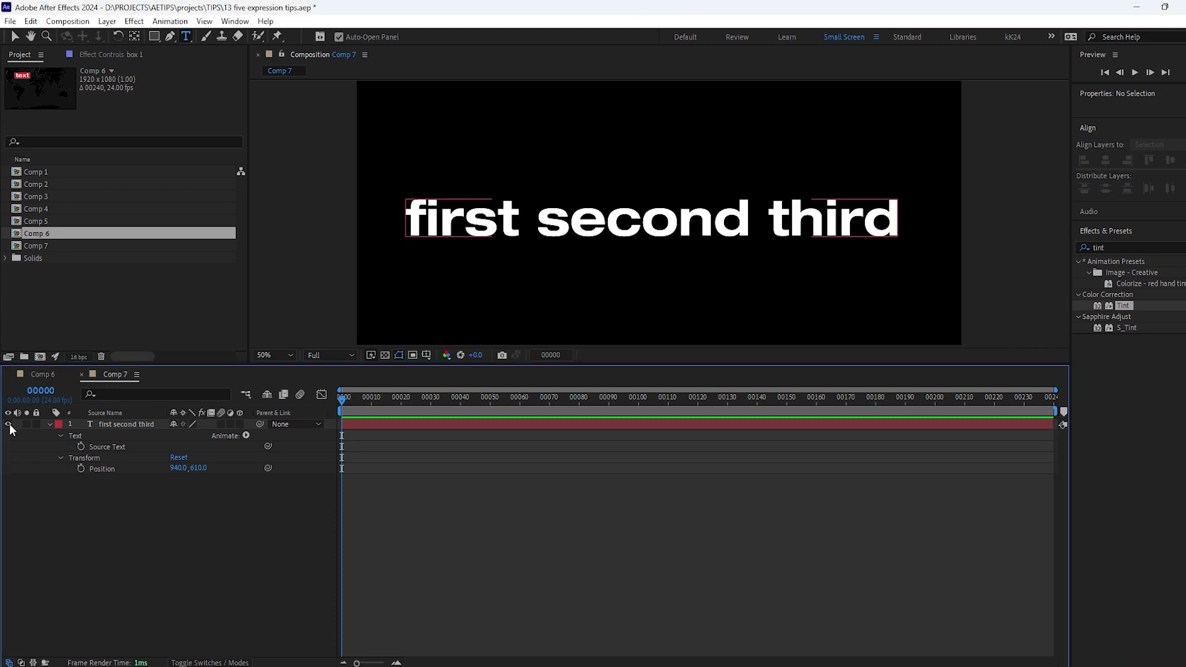
pyautogui.keyDown('alt'); pyautogui.click(81, 446); pyautogui.keyUp('alt')
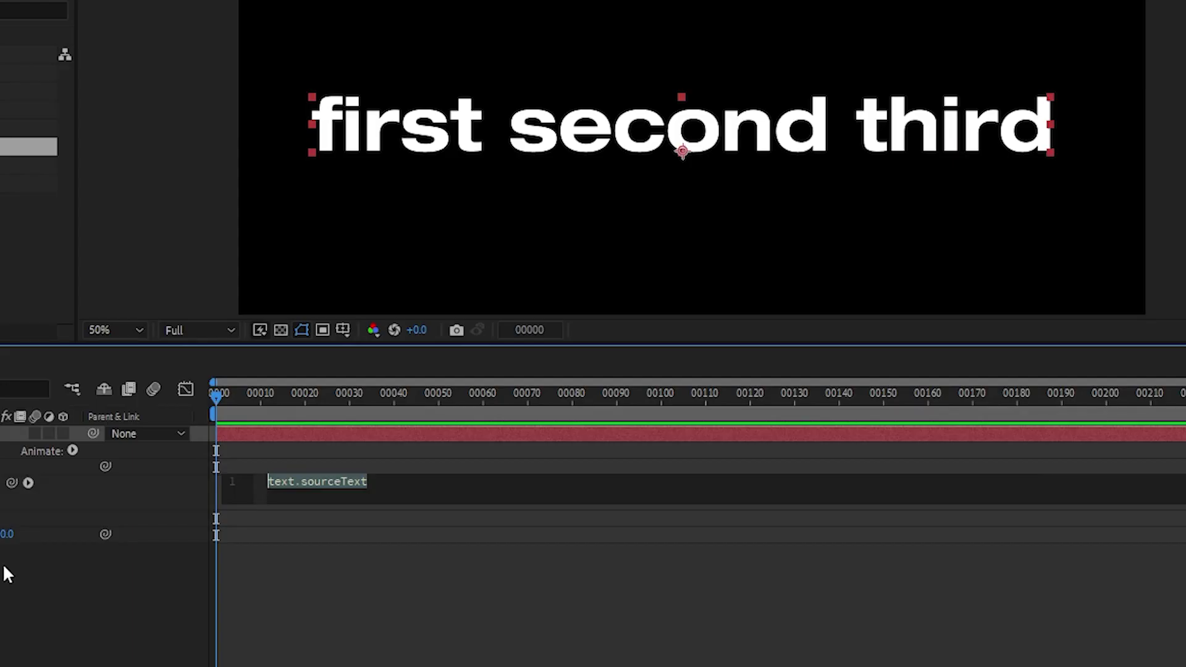
pyautogui.write('name.sp')
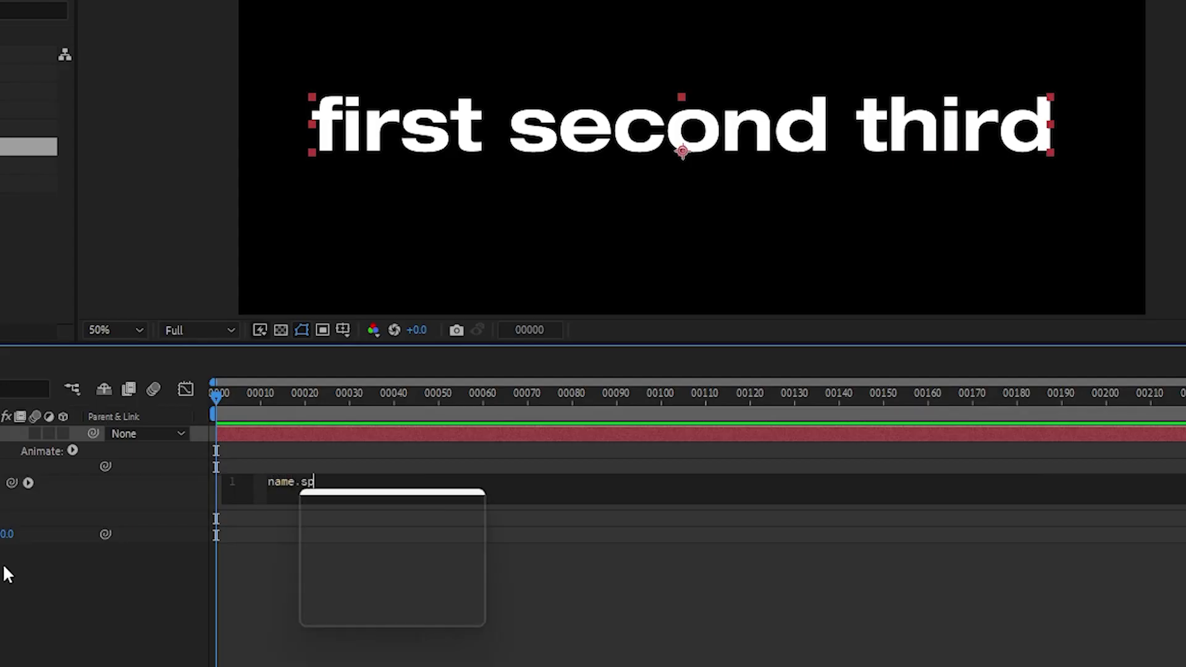
pyautogui.write('lit')
pyautogui.press('Return')
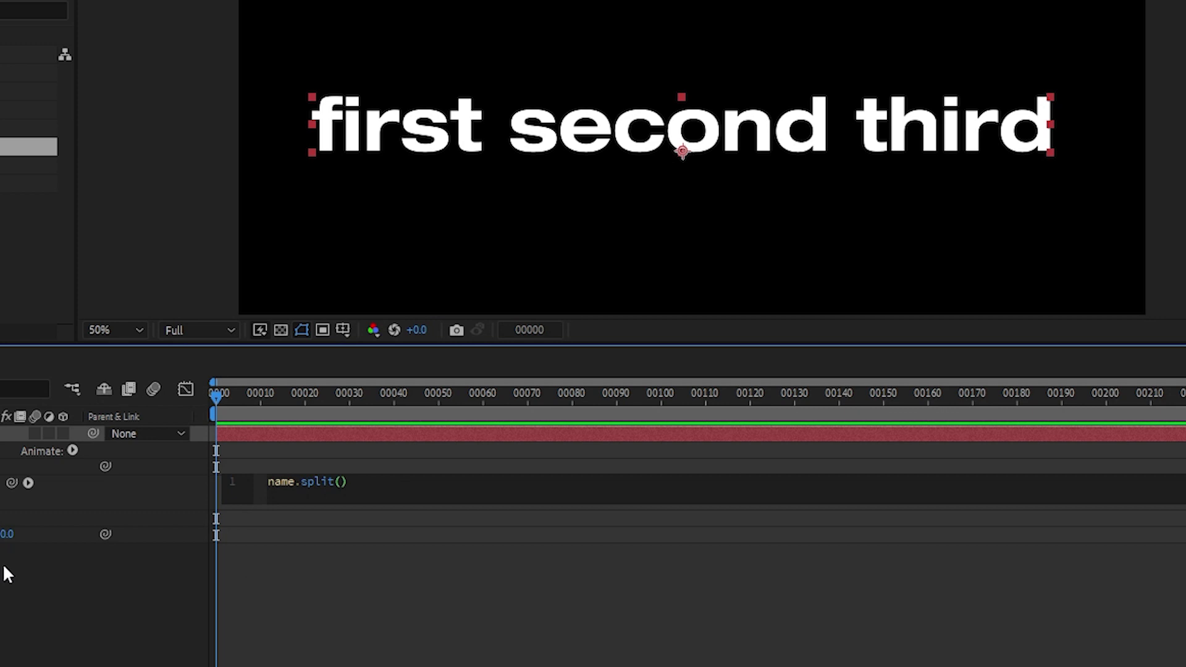
pyautogui.write('"')
pyautogui.click(9, 587)
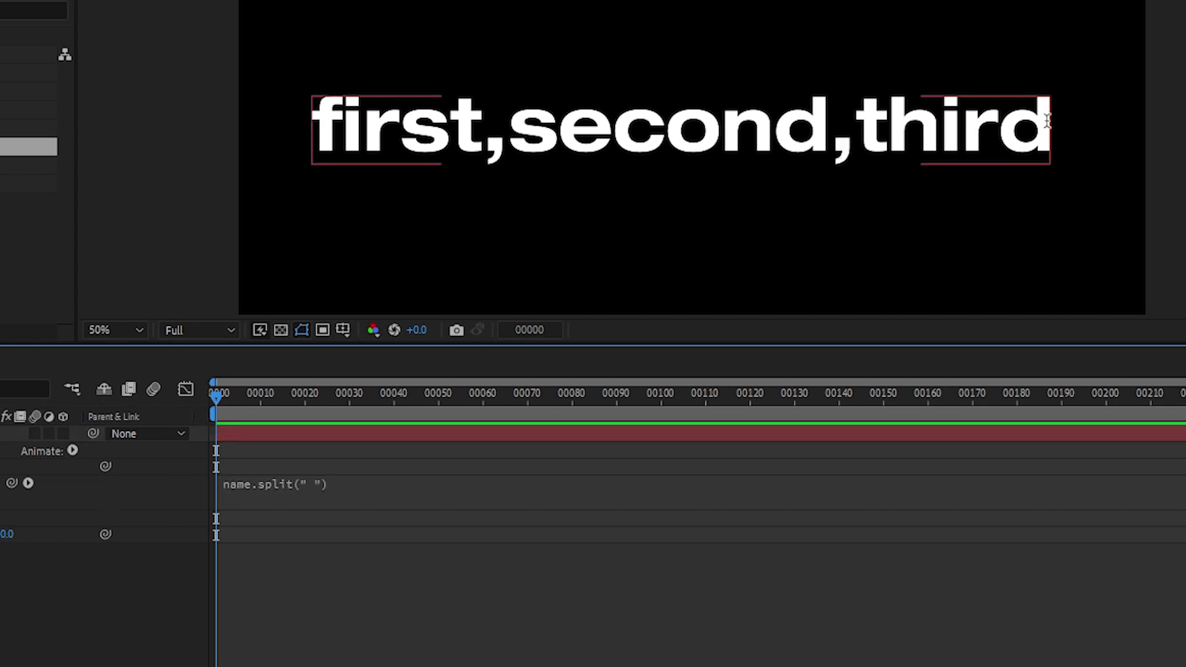
pyautogui.click(351, 484)
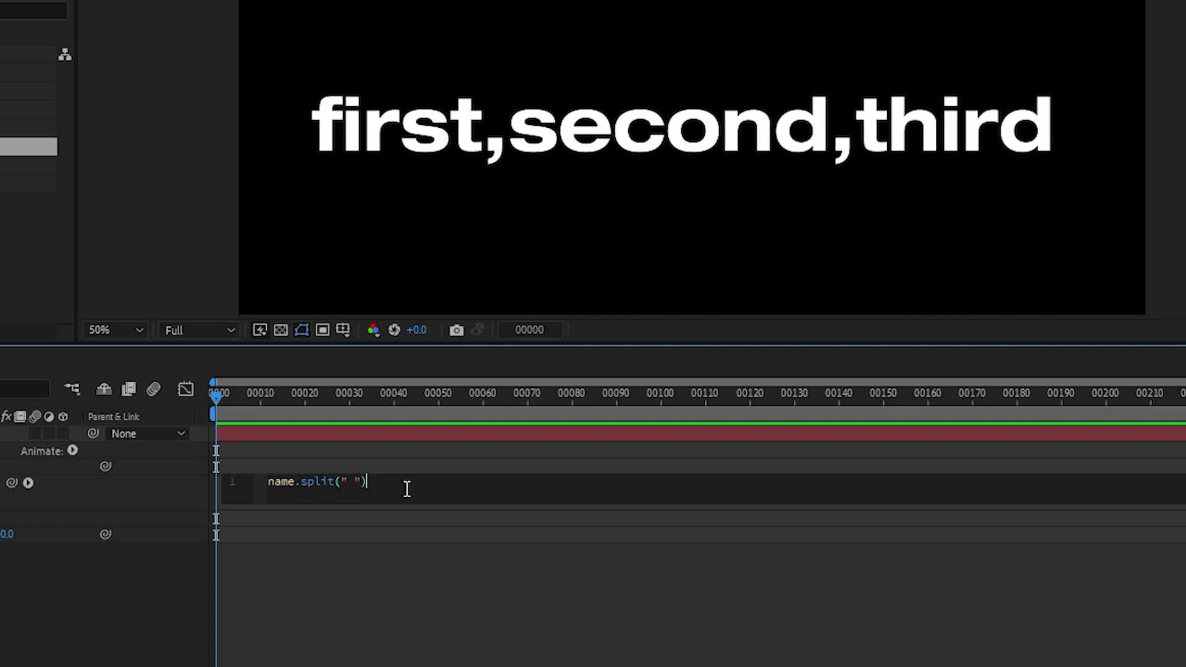
pyautogui.write('.pop()')
pyautogui.click(126, 588)
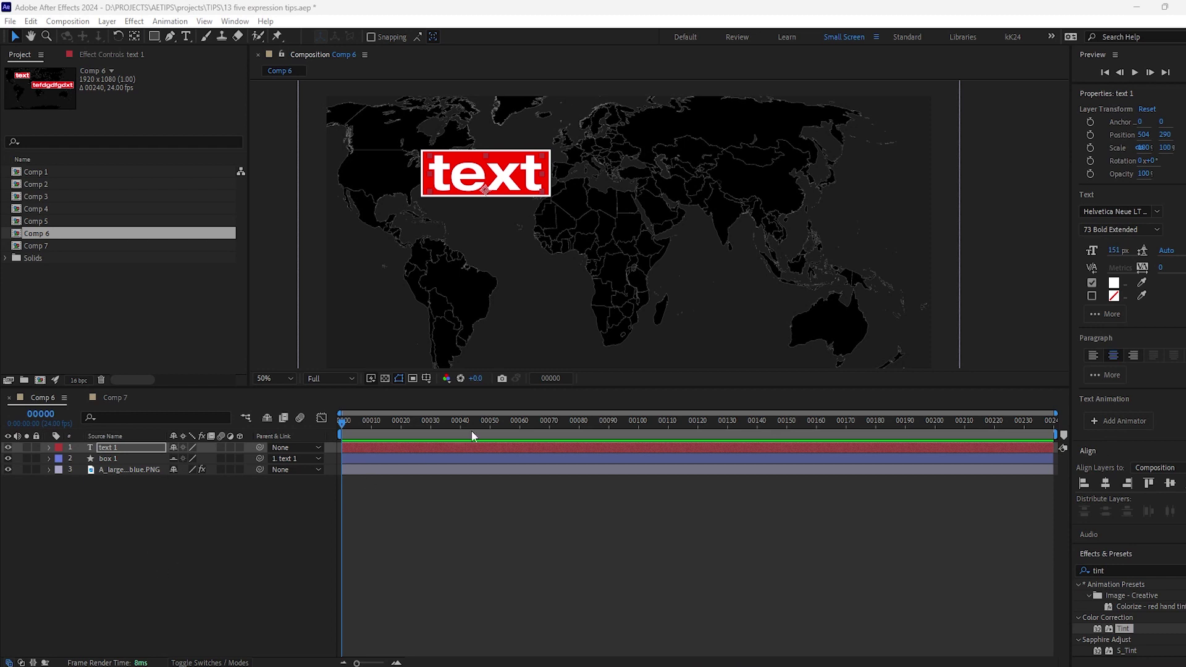
# Toggle text 1 and box 1 visibility, then open box 1's Size expression
pyautogui.press('F2')
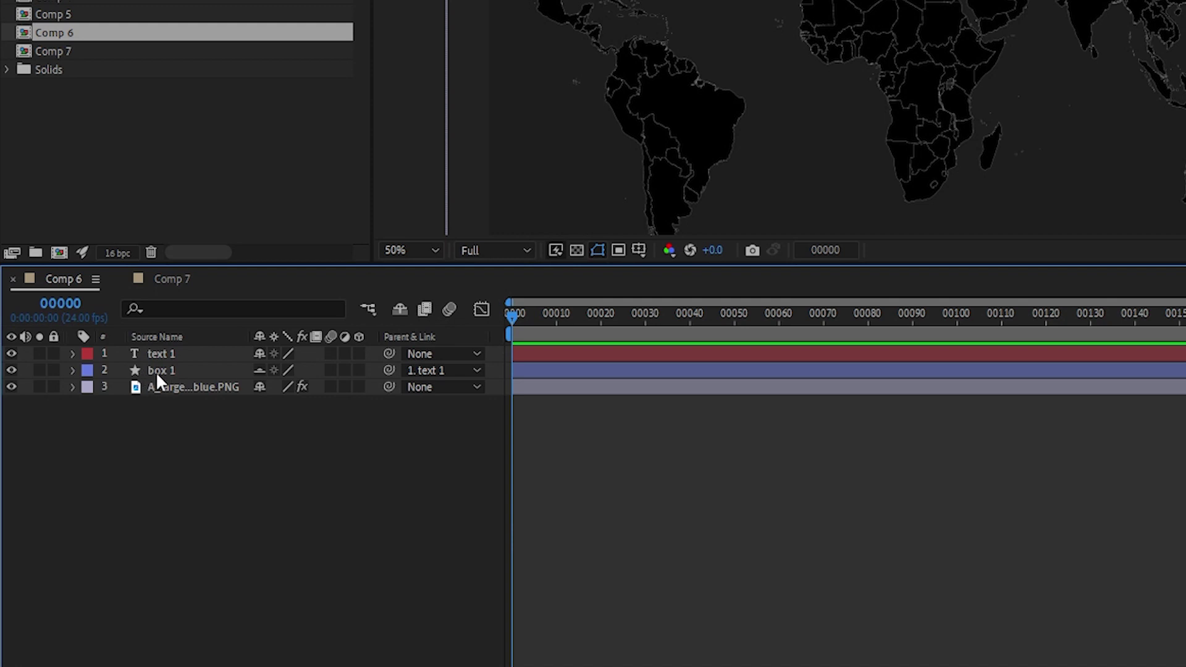
pyautogui.click(8, 447)
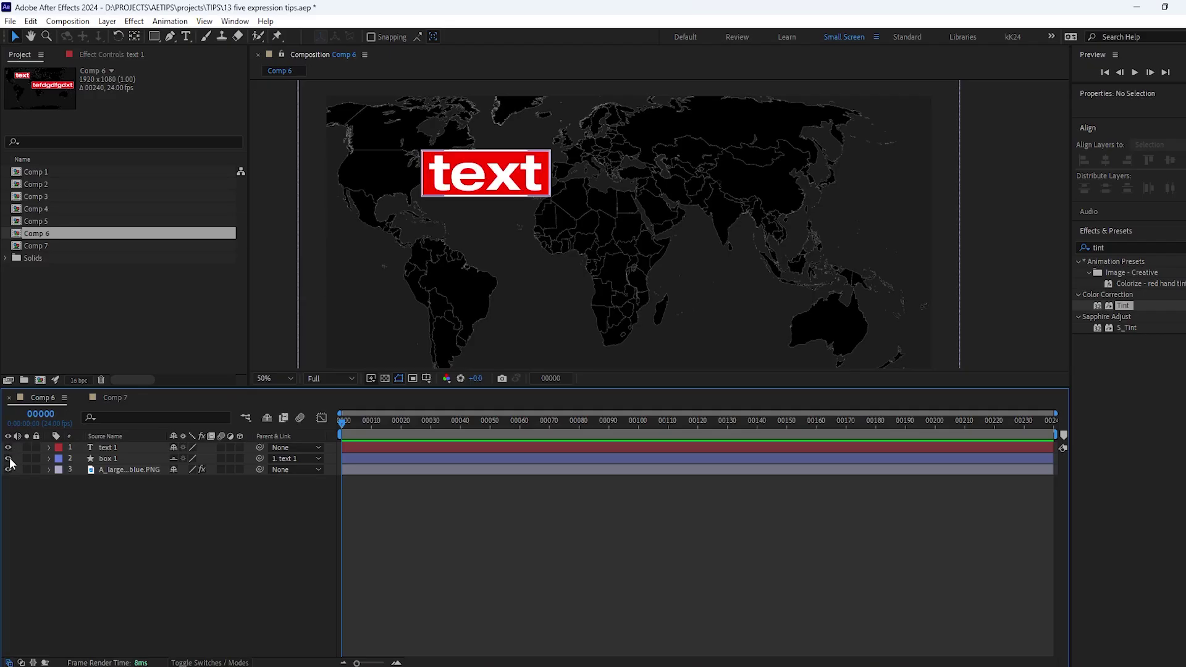
pyautogui.click(8, 458)
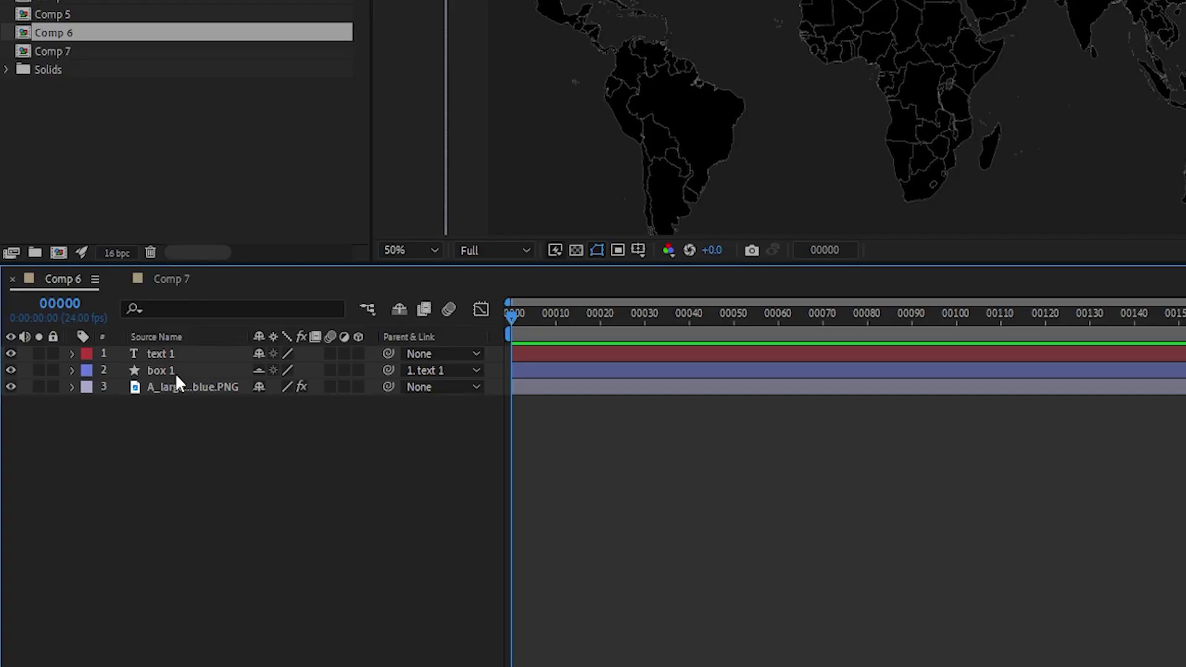
pyautogui.click(79, 370)
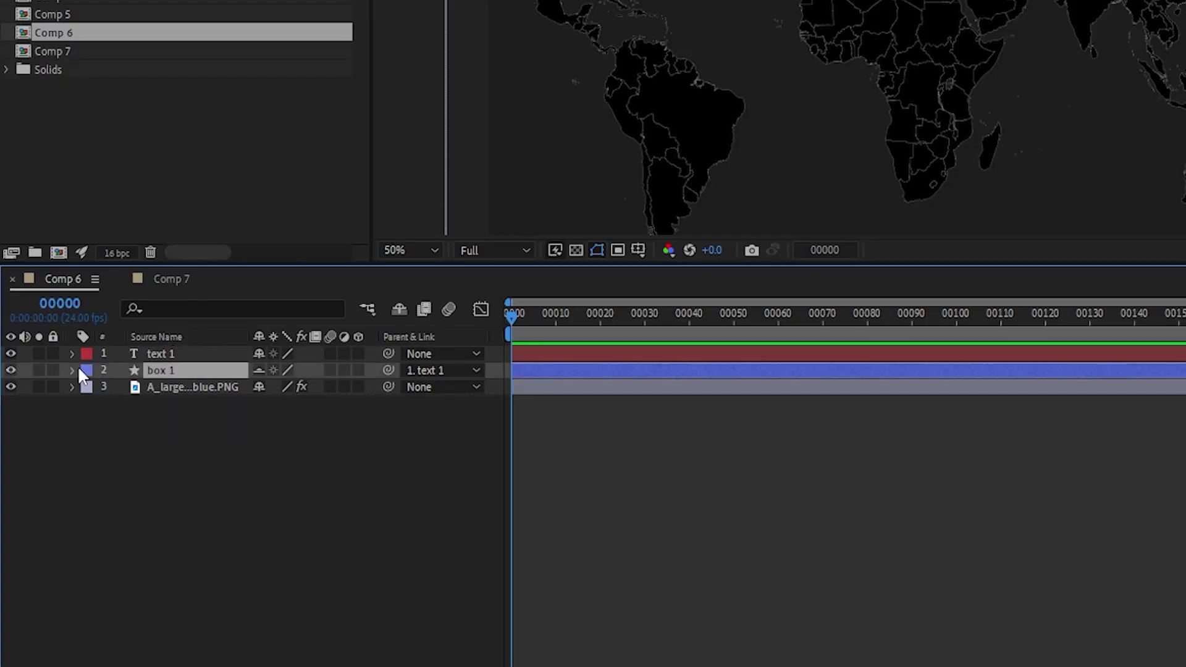
pyautogui.press('e')
pyautogui.press('e')
pyautogui.click(633, 449)
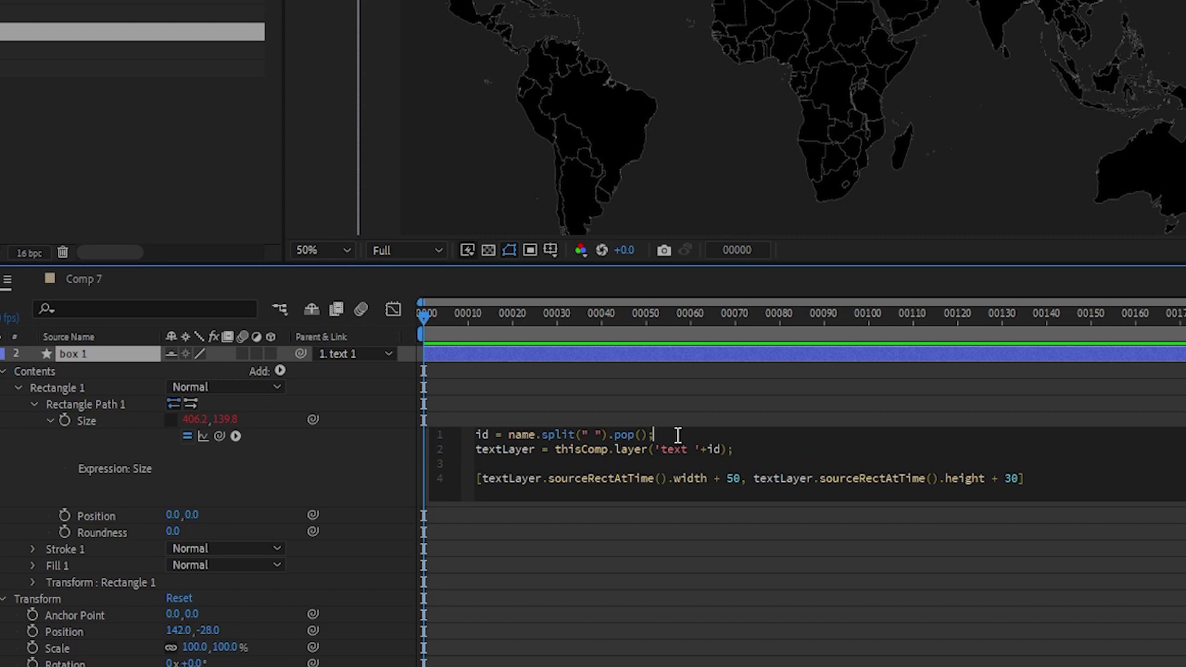
# Highlight the Size expression's id variable, 'text '+id layer name and sourceRectAtTime width
pyautogui.moveTo(661, 435); pyautogui.dragTo(457, 433)
pyautogui.click(476, 433)
pyautogui.doubleClick(483, 434)
pyautogui.doubleClick(680, 450)
pyautogui.click(709, 449)
pyautogui.click(587, 479)
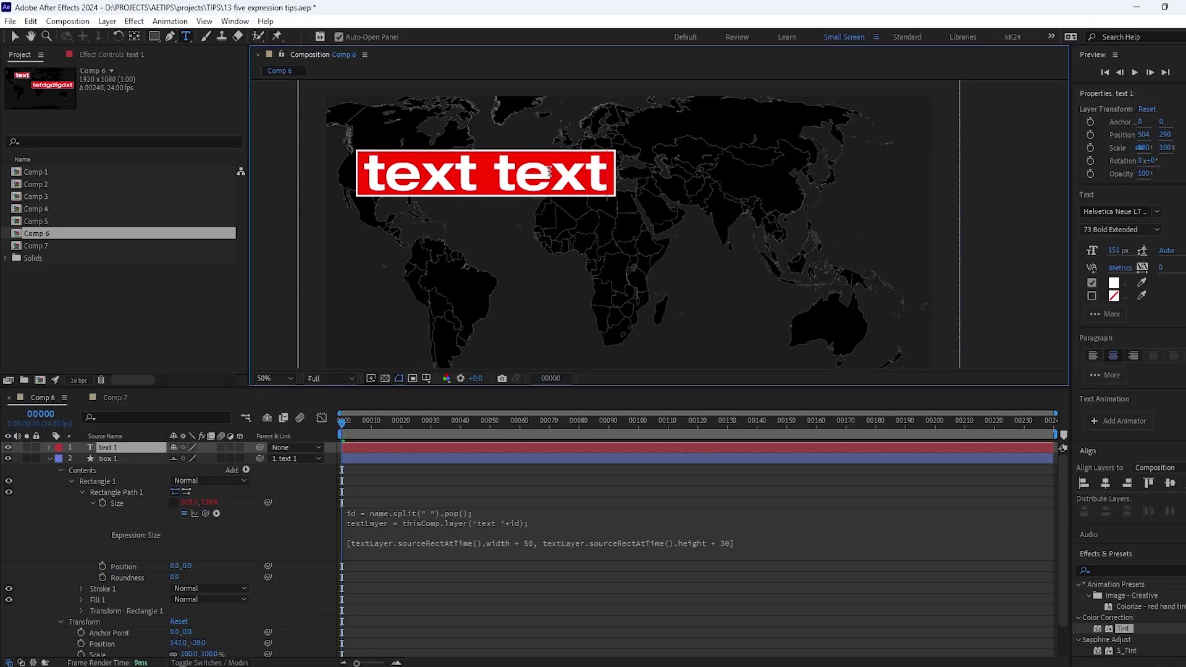
# Shorten the label, then duplicate the text/box pair over Asia reading 'new text'
pyautogui.moveTo(491, 175); pyautogui.dragTo(611, 175)
pyautogui.press('BackSpace')
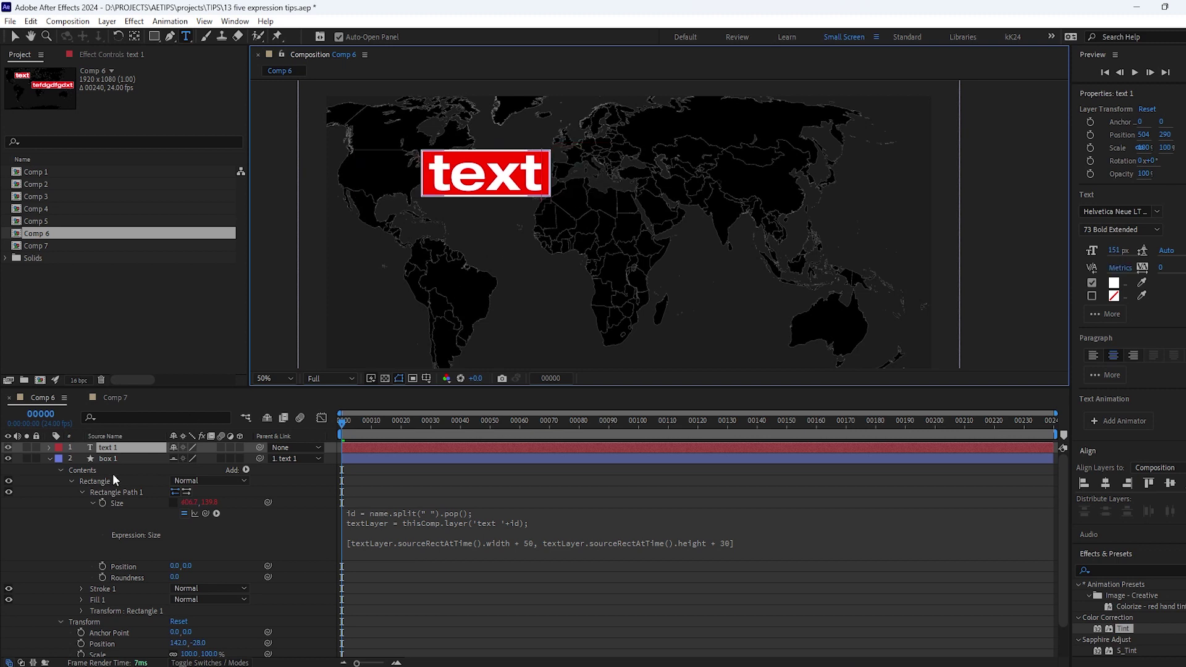
pyautogui.click(109, 458)
pyautogui.hotkey('ctrl', 'd')
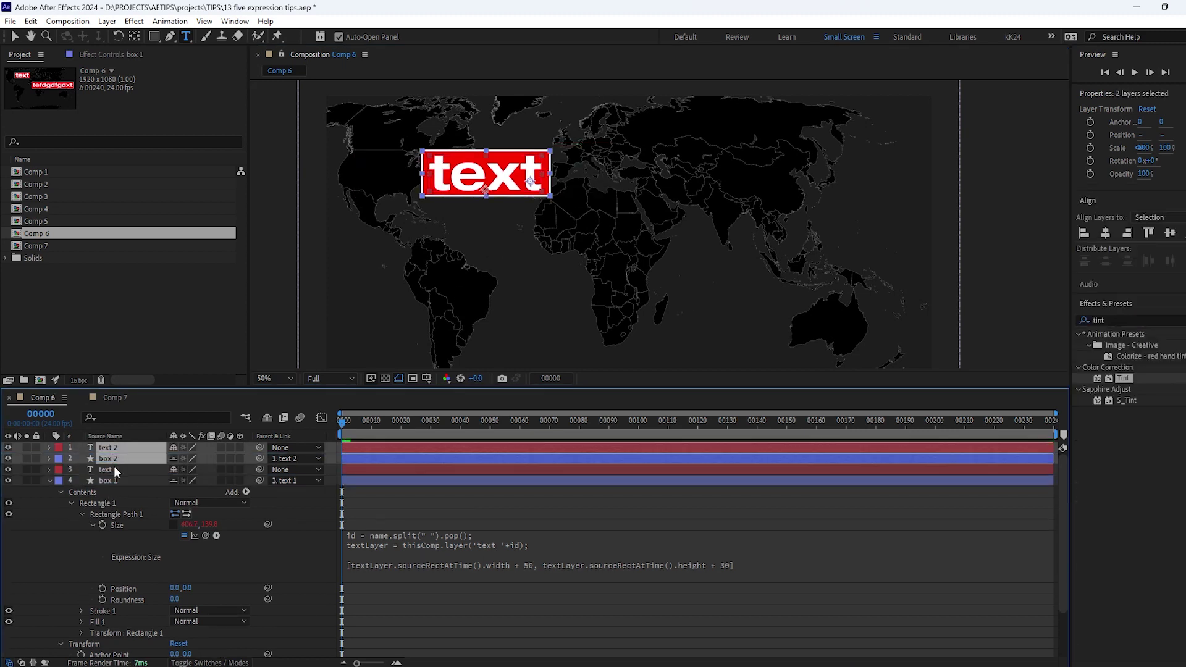
pyautogui.click(114, 458)
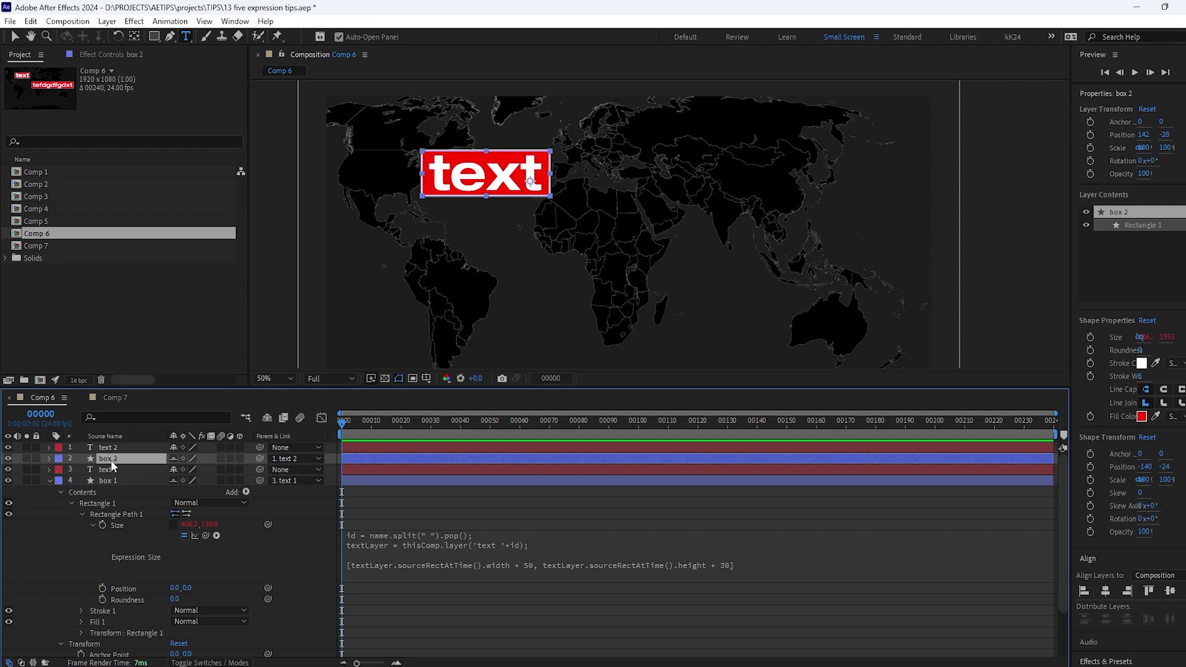
pyautogui.click(111, 448)
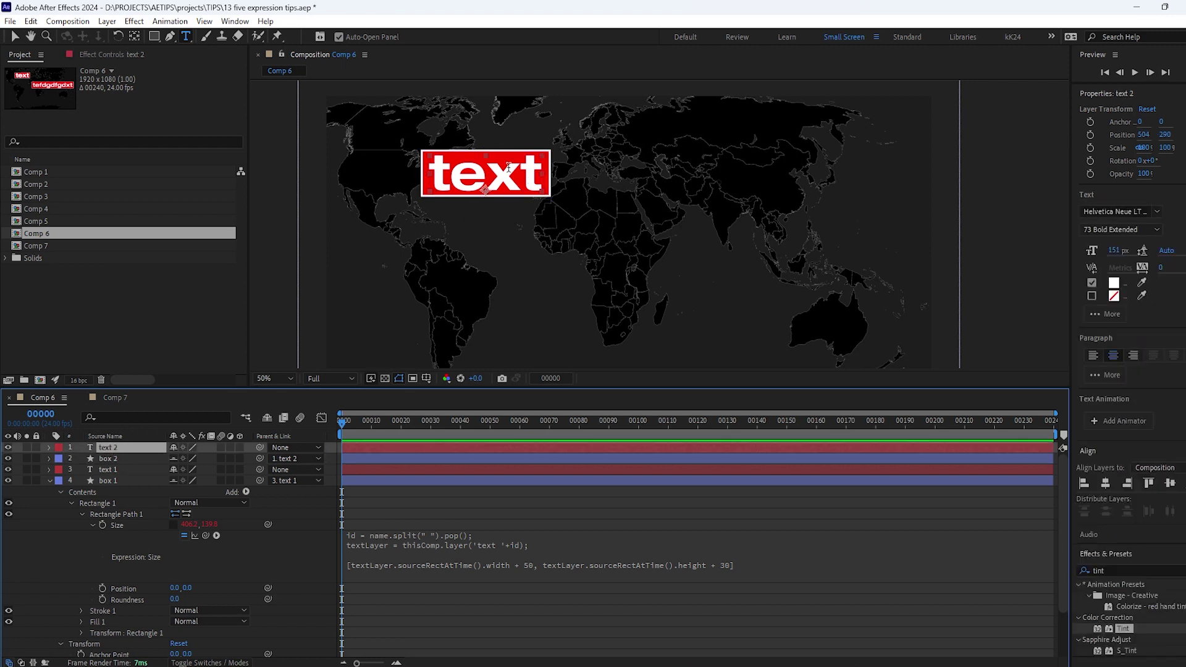
pyautogui.press('v')
pyautogui.moveTo(477, 179); pyautogui.dragTo(716, 171)
pyautogui.hotkey('ctrl', 't')
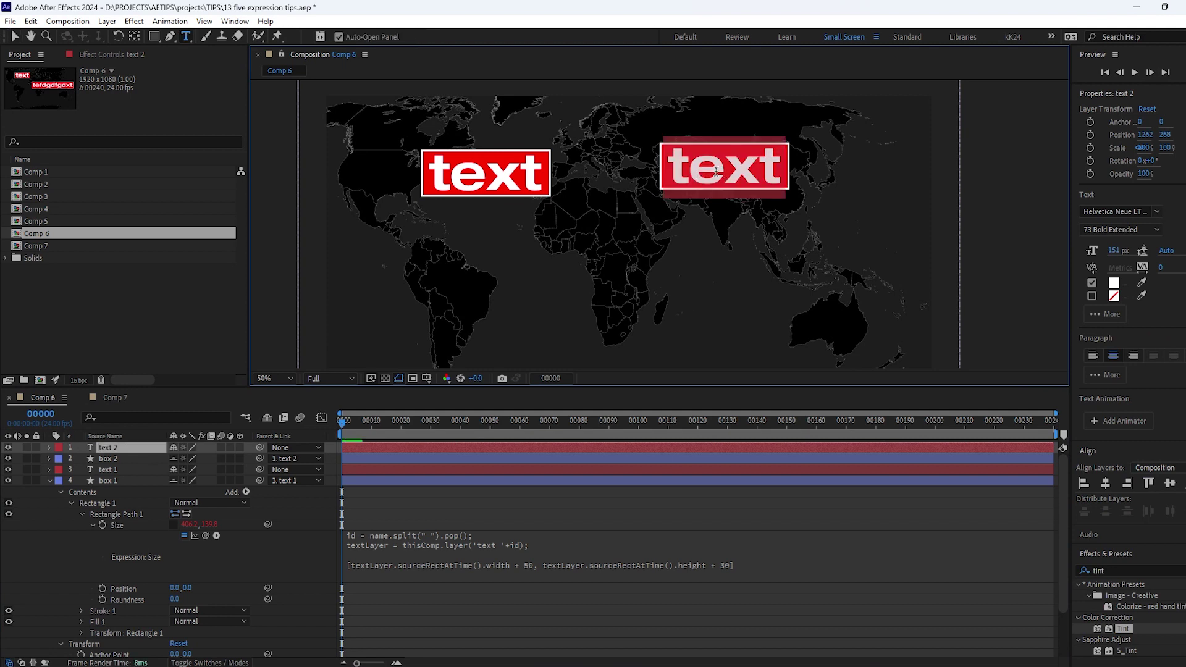
pyautogui.write('new text')
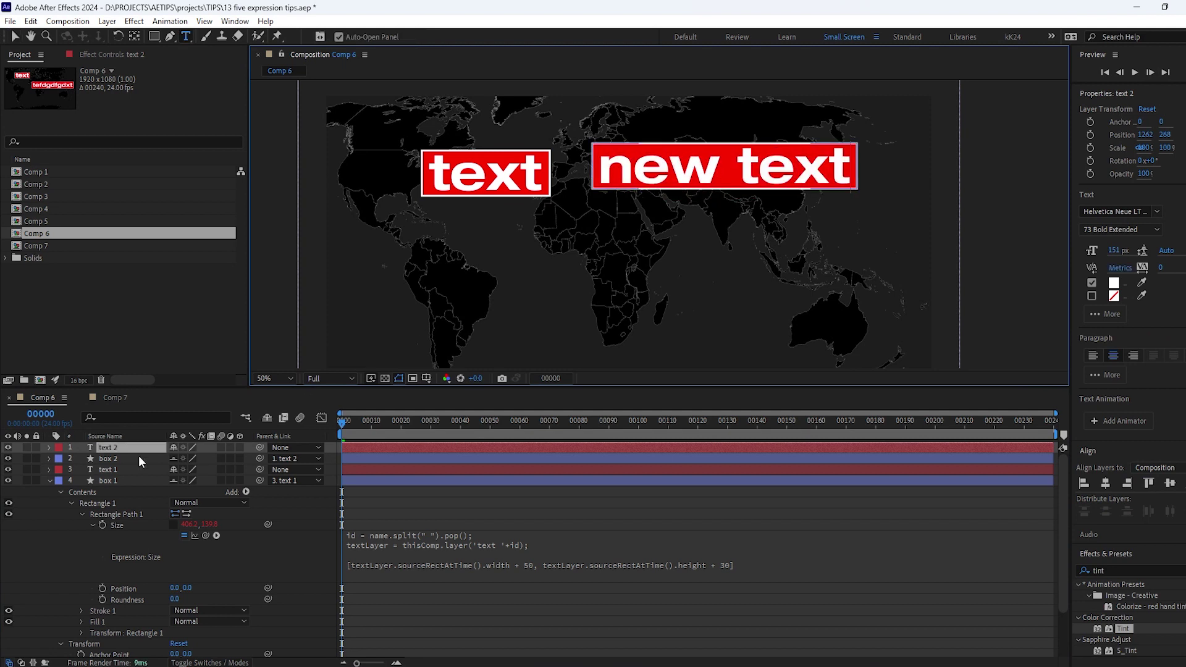
# Duplicate the label twice more below, retyping them as 'another one'
pyautogui.keyDown('ctrl'); pyautogui.click(136, 459); pyautogui.keyUp('ctrl')
pyautogui.hotkey('ctrl', 'd')
pyautogui.click(123, 447)
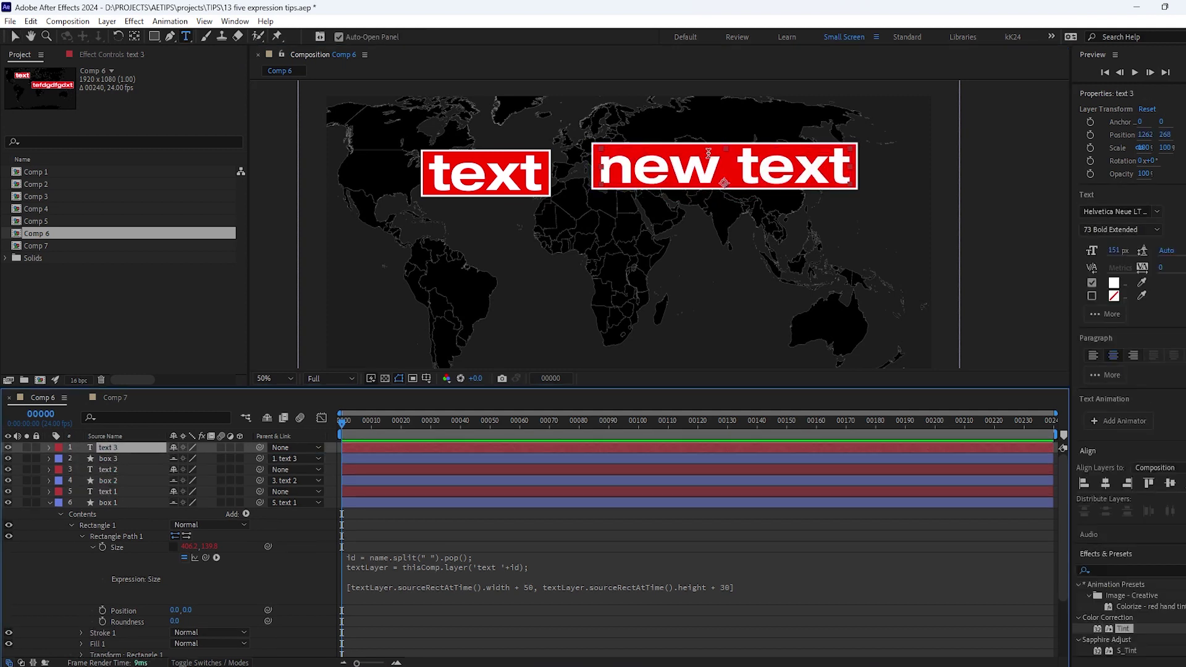
pyautogui.moveTo(693, 173)
pyautogui.mouseDown()
pyautogui.moveTo(543, 307)
pyautogui.moveTo(630, 255)
pyautogui.mouseUp()
pyautogui.doubleClick(543, 309)
pyautogui.write('another one')
pyautogui.hotkey('ctrl', 'd')
pyautogui.doubleClick(689, 233)
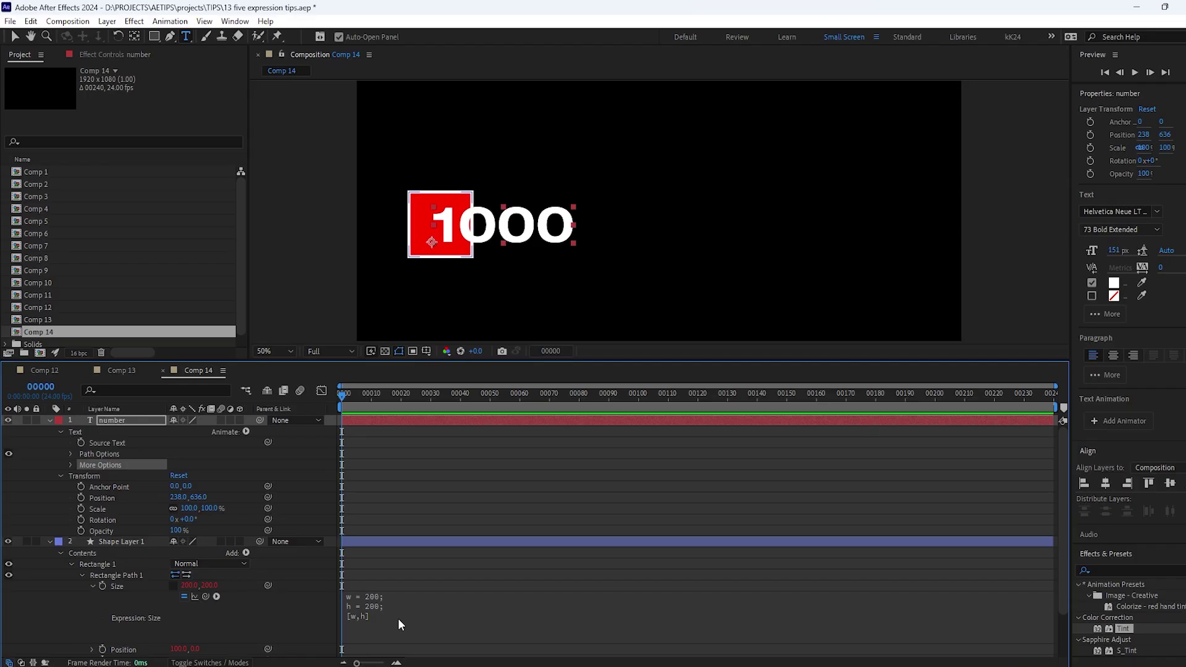
# Replace the fixed 200 width with a pickwhip to the number layer's Source Text
pyautogui.click(397, 618)
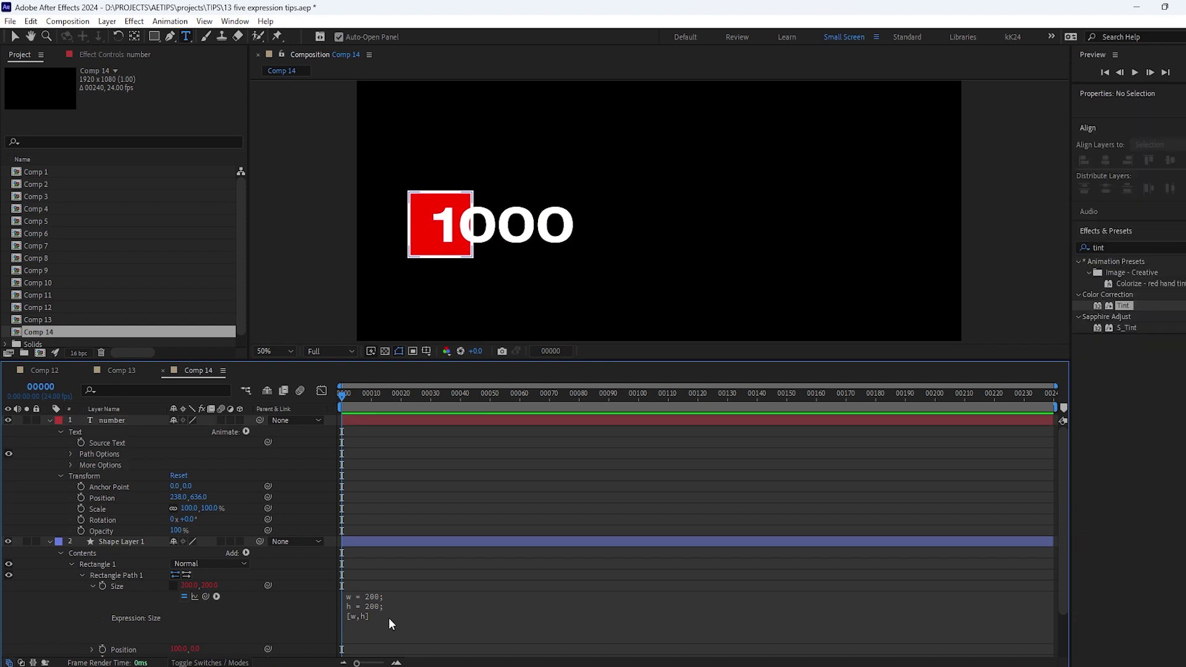
pyautogui.press('BackSpace')
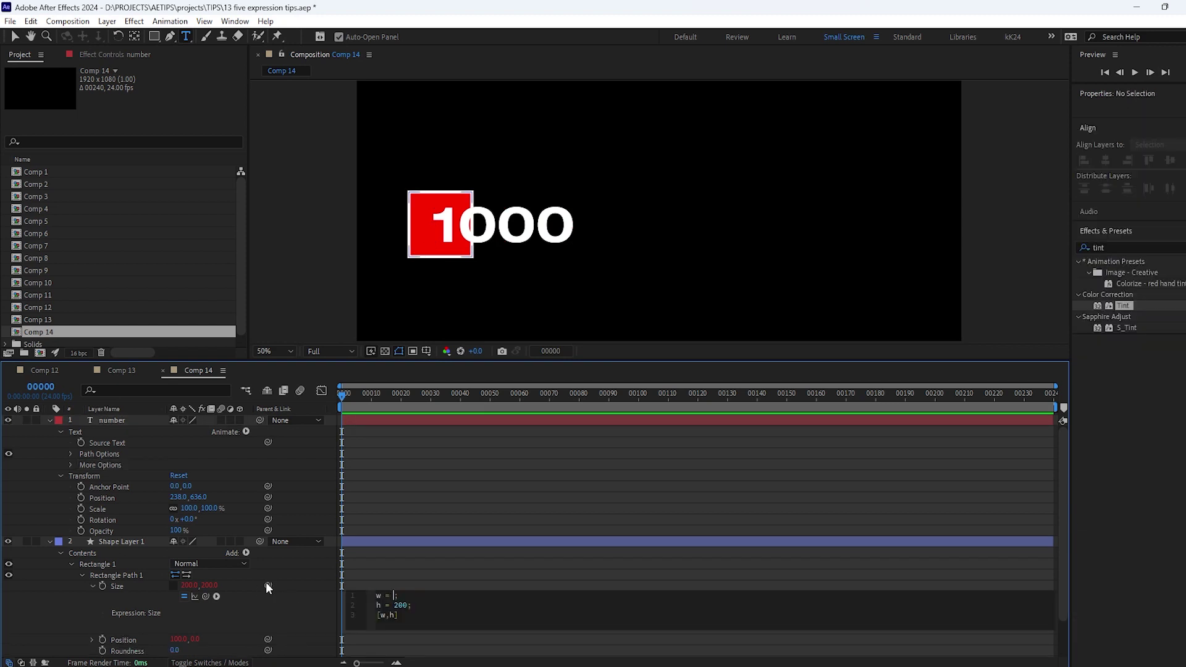
pyautogui.moveTo(268, 585); pyautogui.dragTo(122, 442)
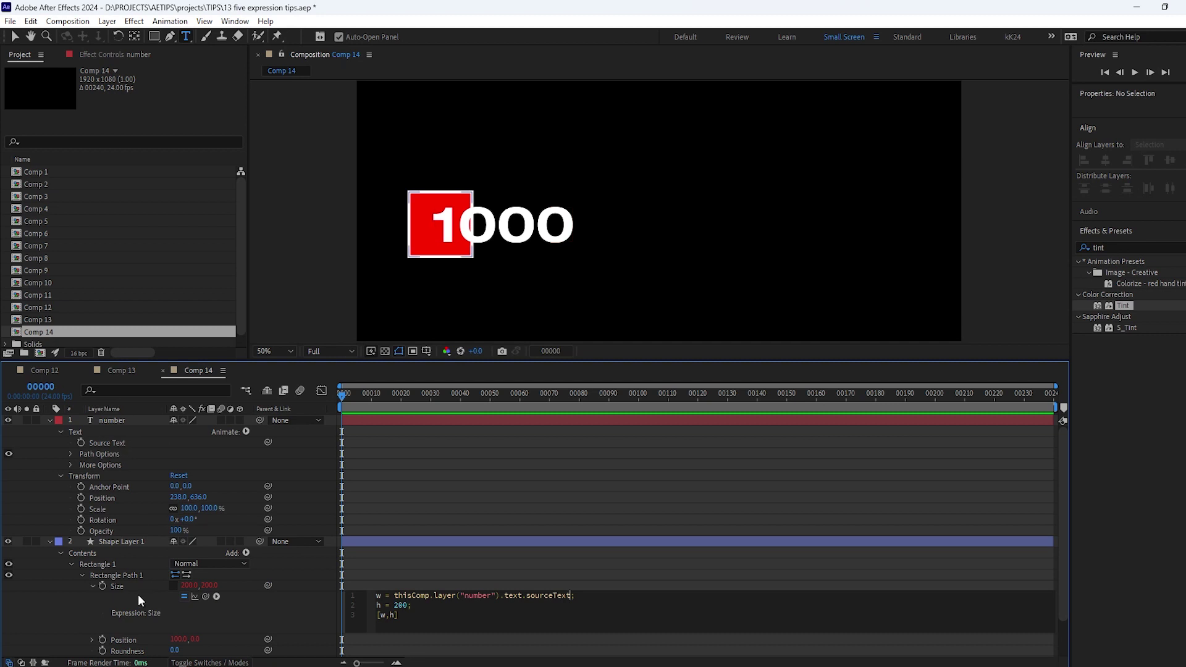
pyautogui.click(43, 606)
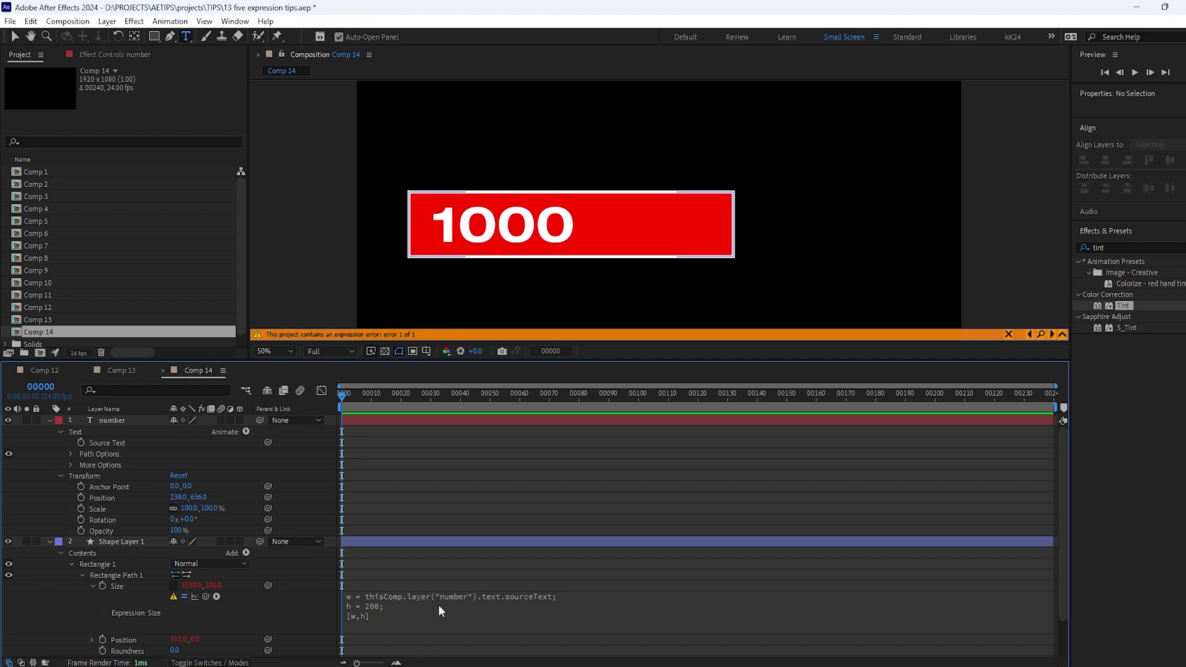
# Wrap the Size expression's Source Text reference in parseFloat() and commit it
pyautogui.click(388, 603)
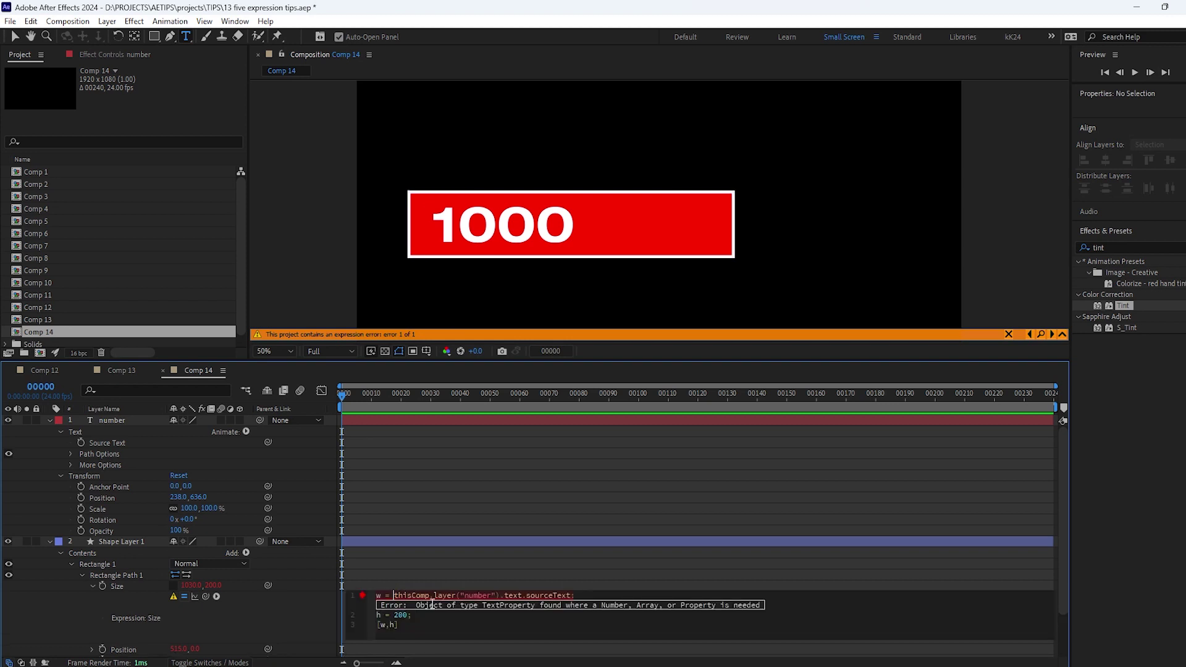
pyautogui.write('parseFloat')
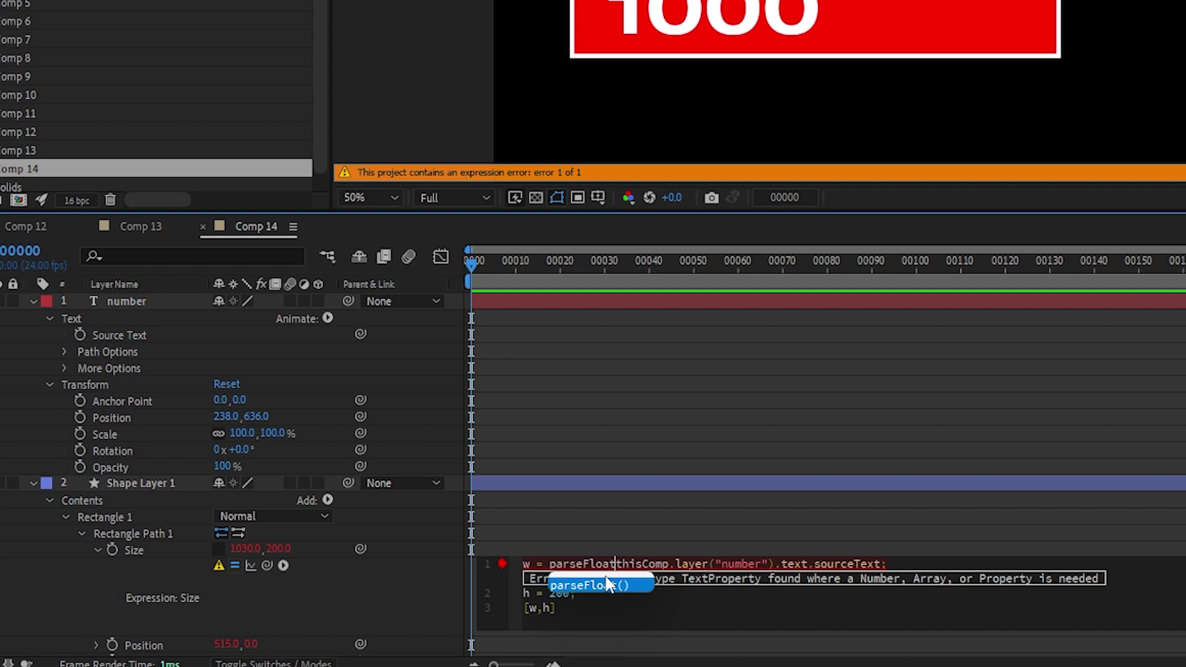
pyautogui.press('Escape')
pyautogui.write('(')
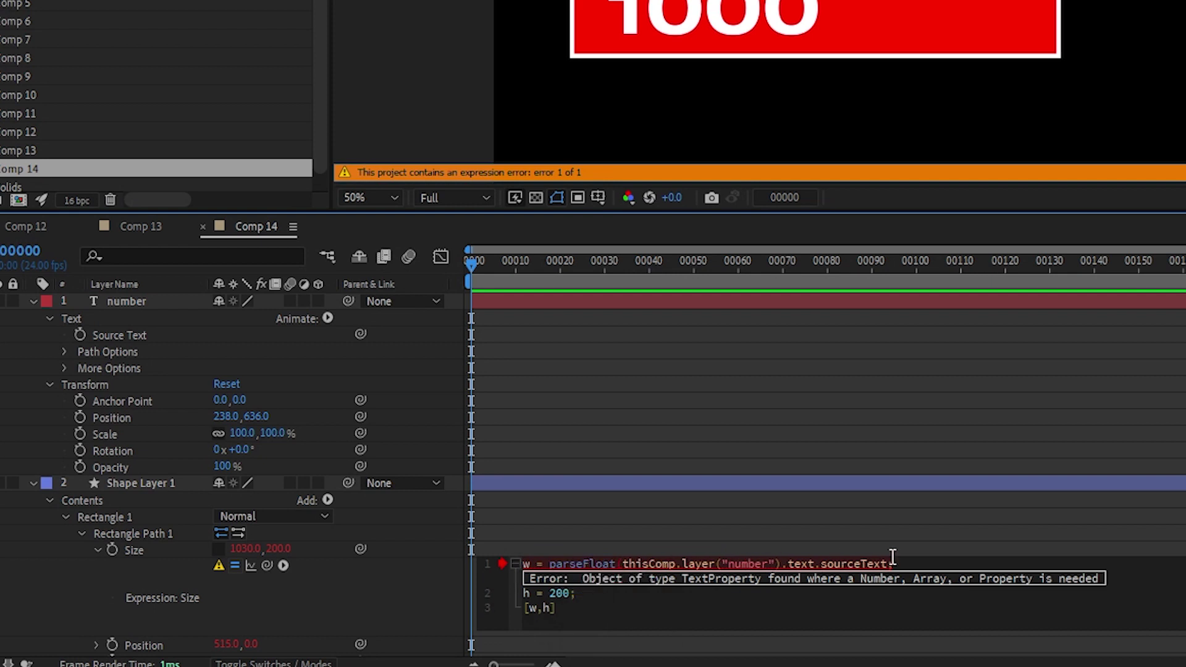
pyautogui.click(887, 563)
pyautogui.write(')')
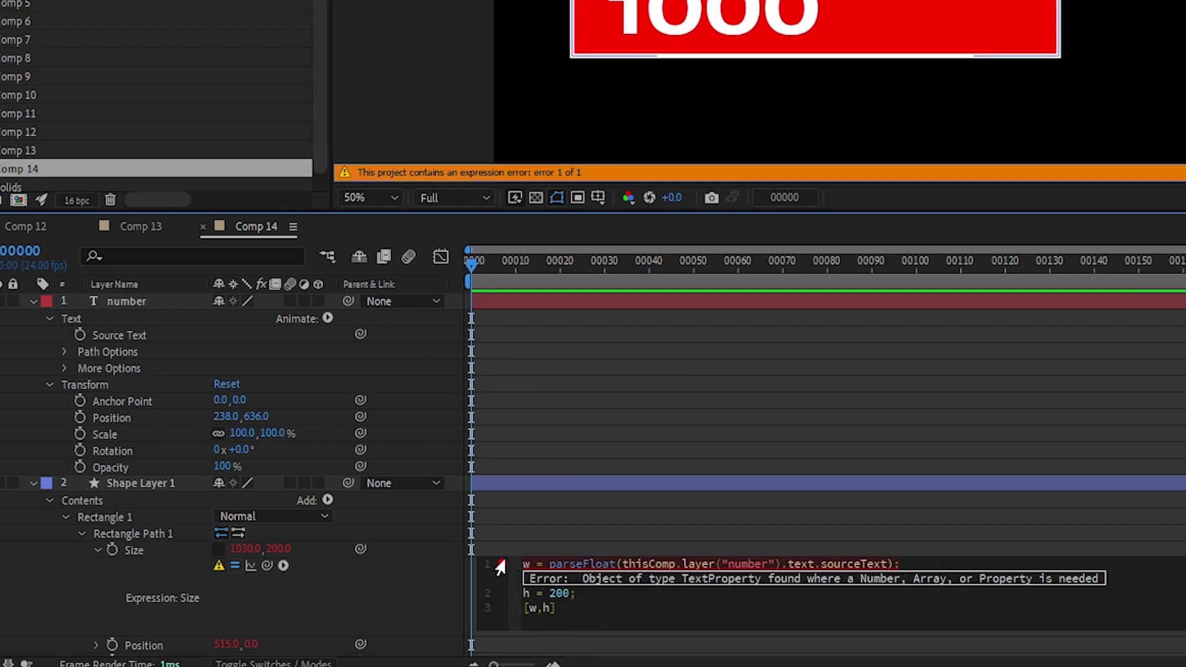
pyautogui.click(408, 584)
# Test the fix by retyping the number text, starting from 305, to resize the box
pyautogui.write('3')
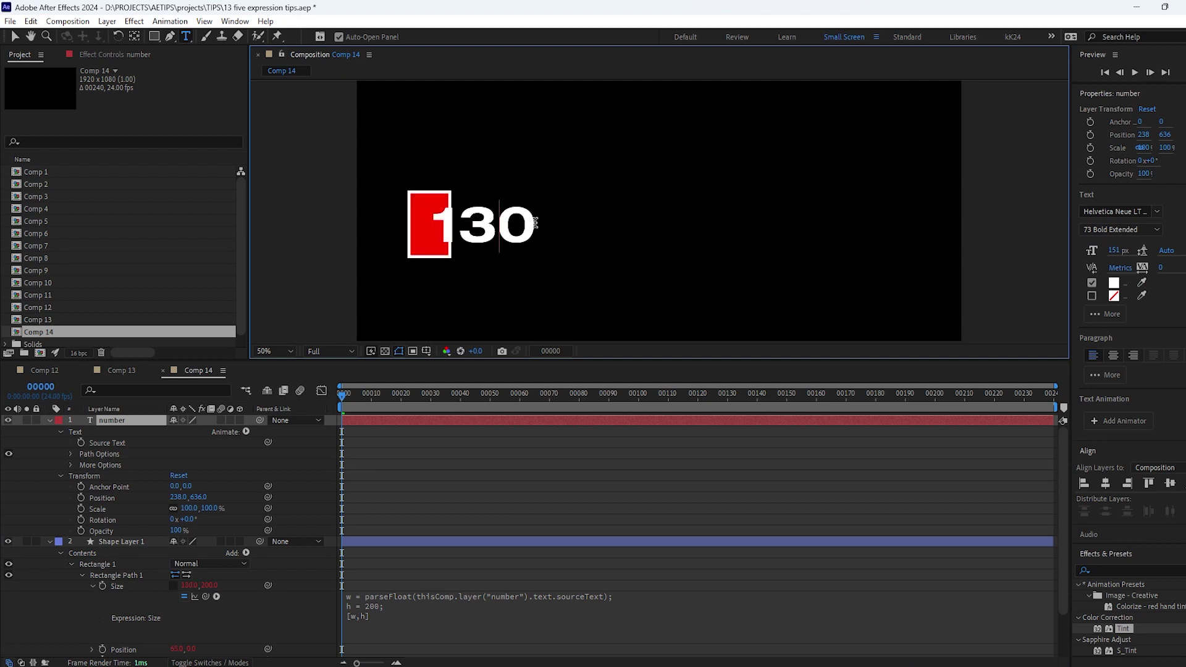
pyautogui.write('0')
pyautogui.write('5')
pyautogui.press('BackSpace')
pyautogui.write('4')
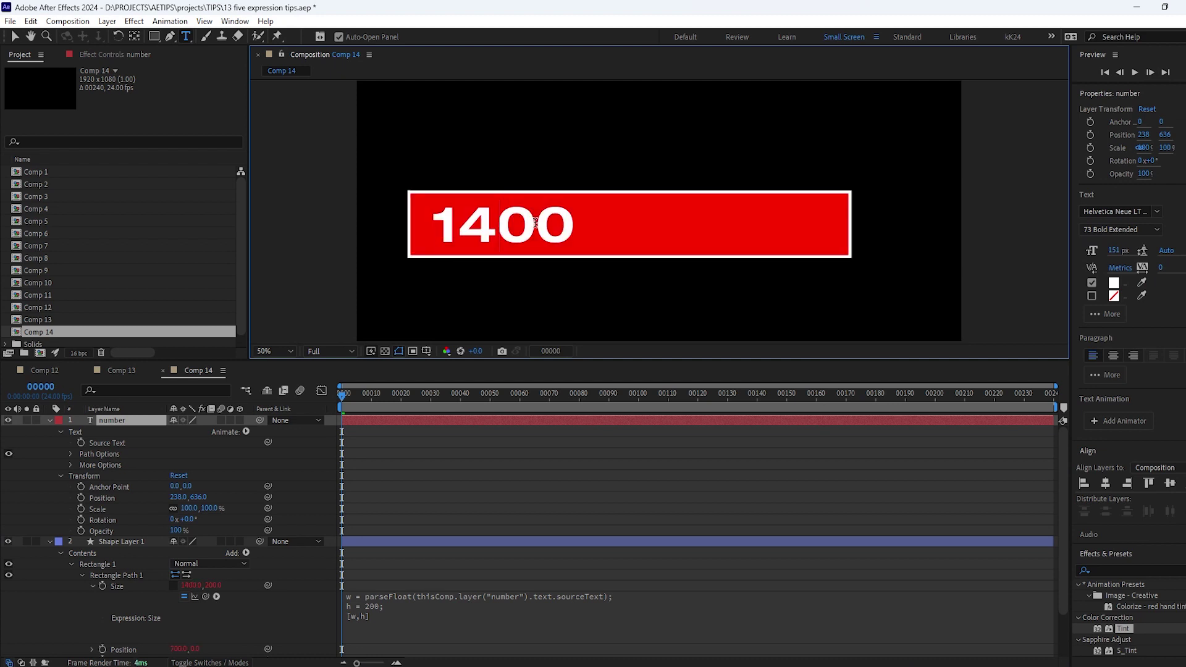
pyautogui.press('BackSpace')
pyautogui.write('3')
pyautogui.press('BackSpace')
pyautogui.press('BackSpace')
# Finish the number edit and replace parseFloat with eval in the Size expression
pyautogui.write('2')
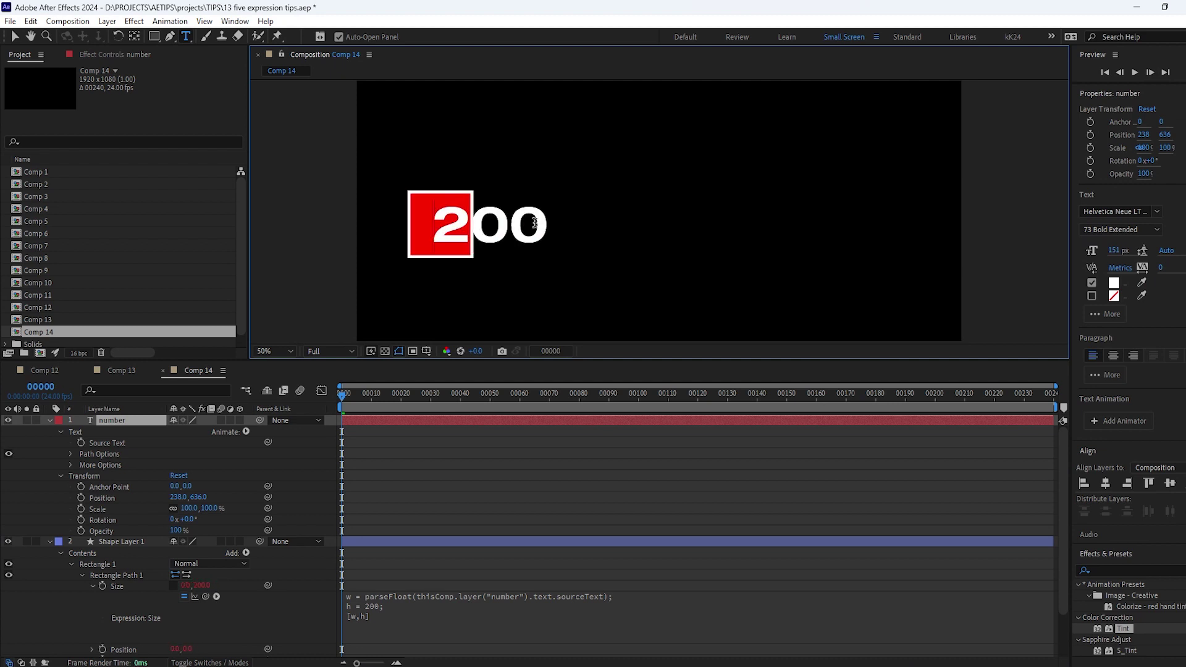
pyautogui.press('BackSpace')
pyautogui.write('5')
pyautogui.click(507, 521)
pyautogui.click(420, 549)
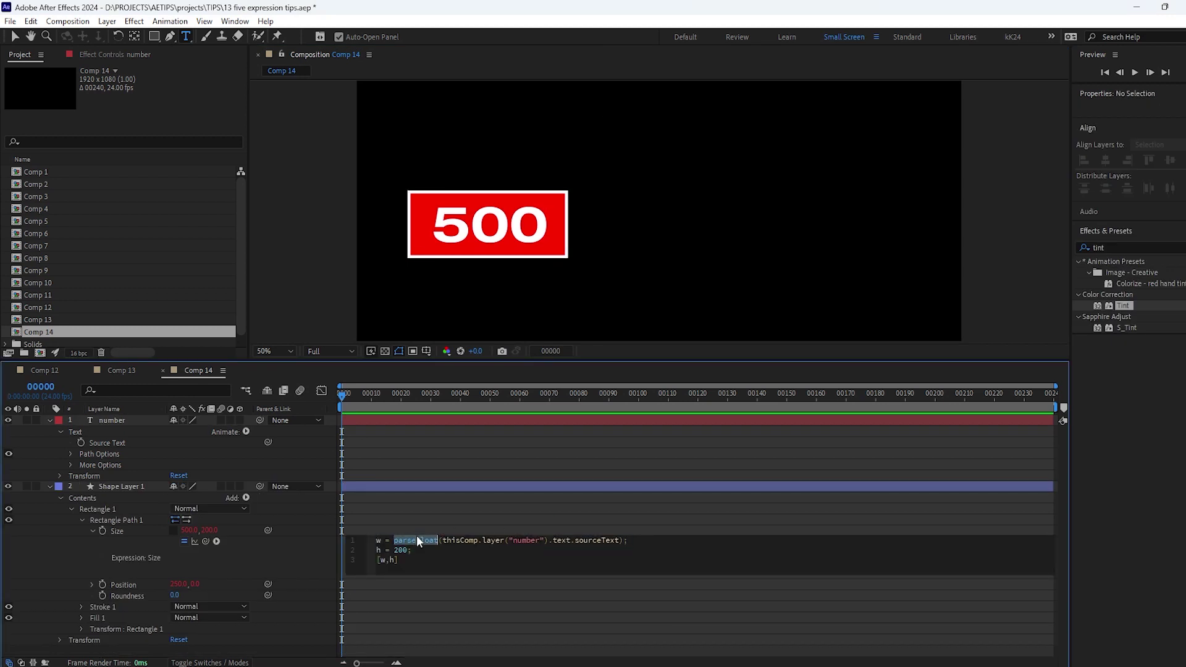
pyautogui.write('eval')
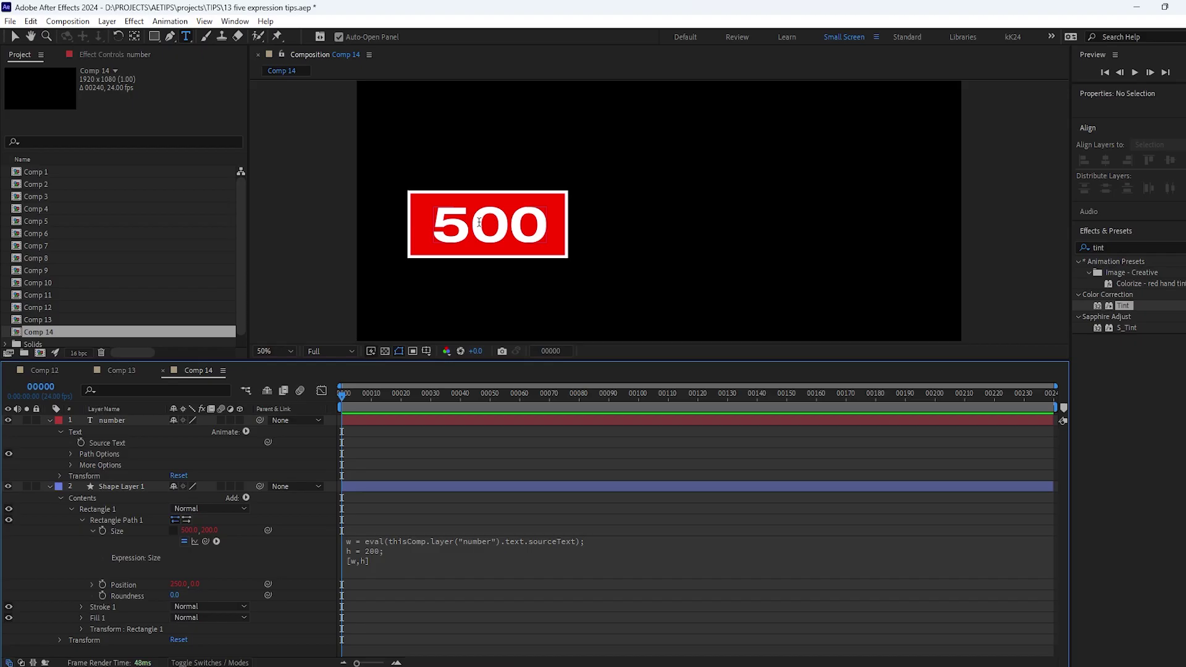
# Type math like time*55 into the number text and preview the animating box
pyautogui.doubleClick(480, 223)
pyautogui.write('1500')
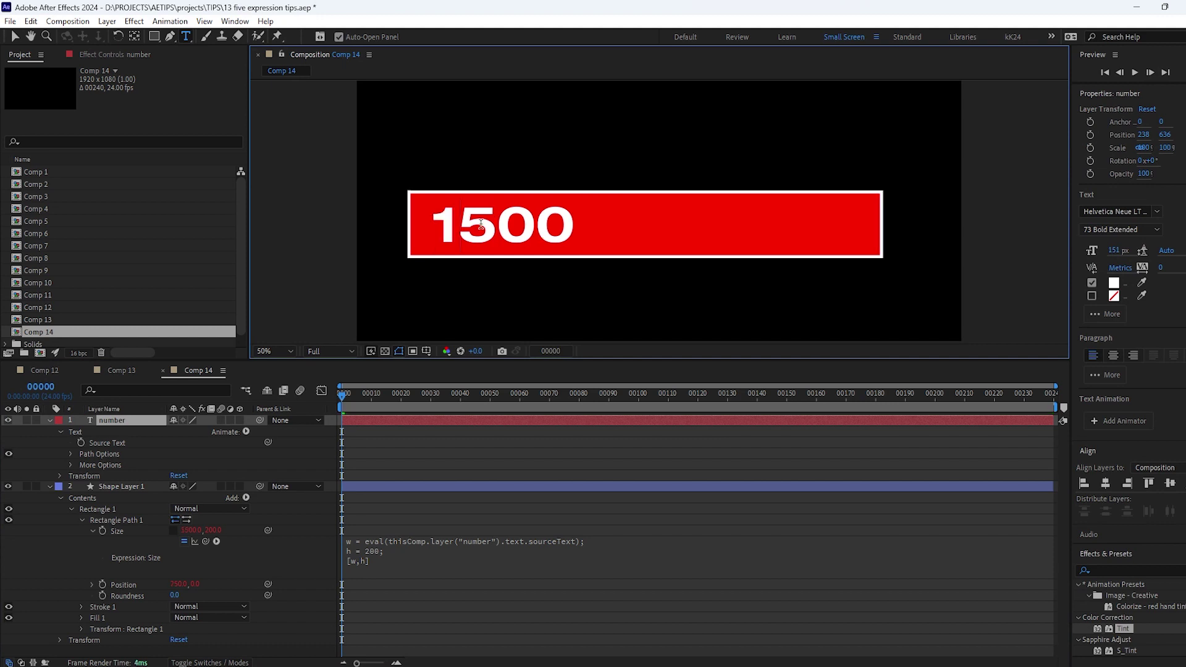
pyautogui.press('BackSpace')
pyautogui.write('2')
pyautogui.press('BackSpace')
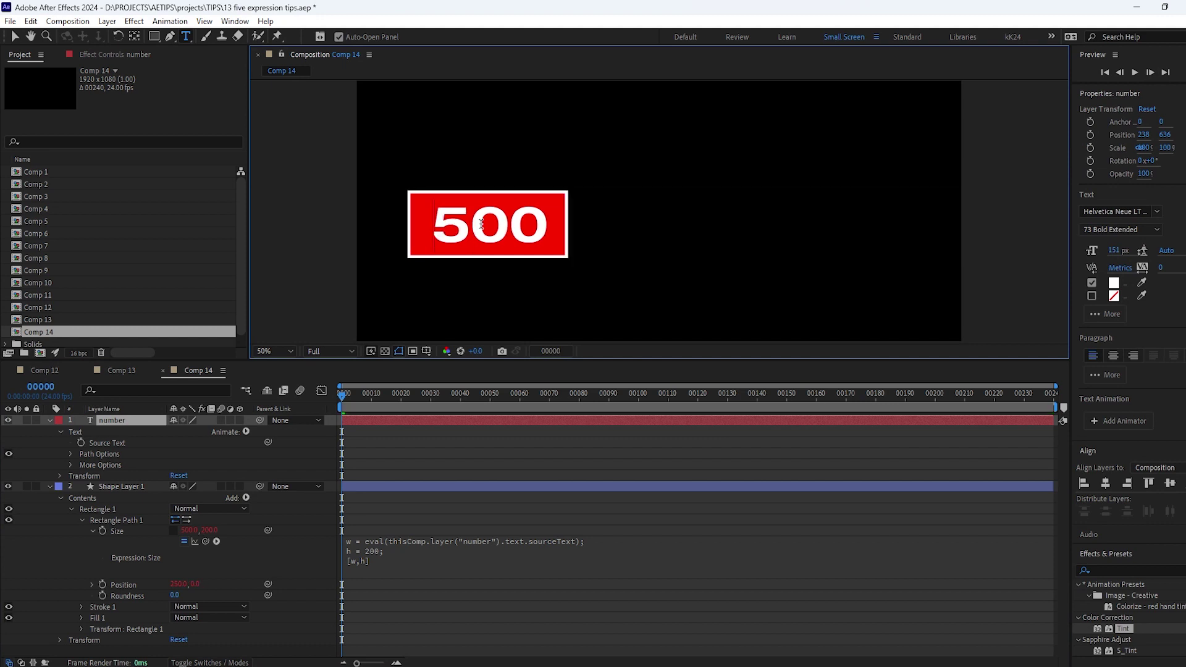
pyautogui.write('1')
pyautogui.press('space')
pyautogui.write('time')
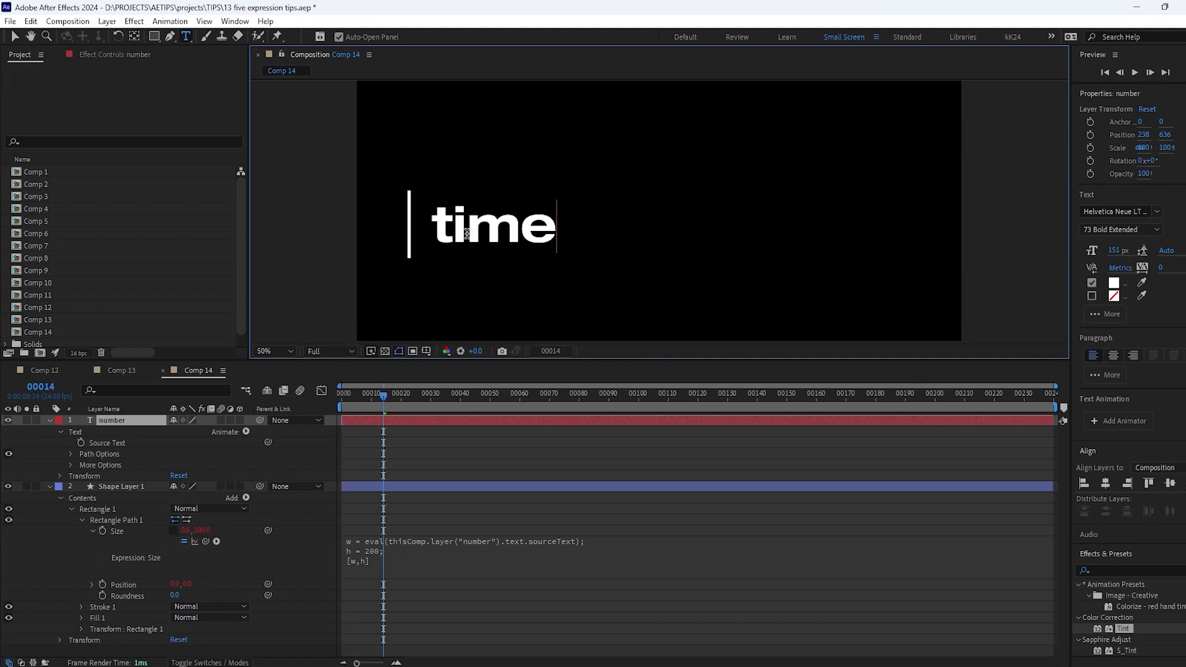
pyautogui.write('*55')
pyautogui.click(498, 529)
pyautogui.press('space')
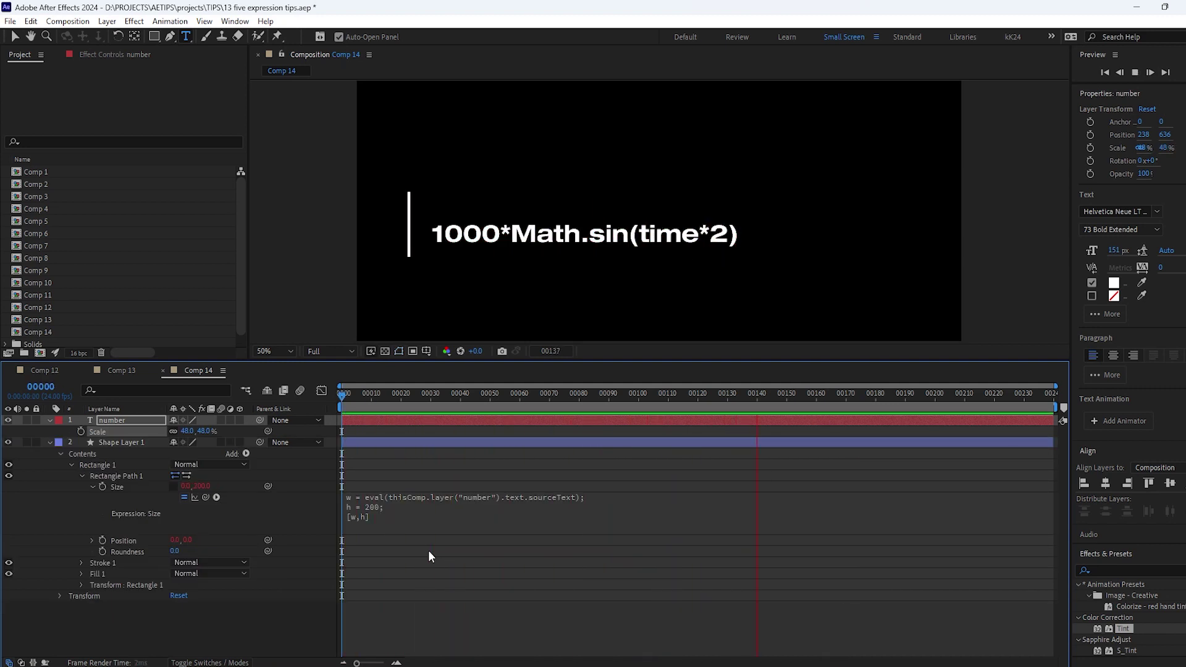
pyautogui.press('space')
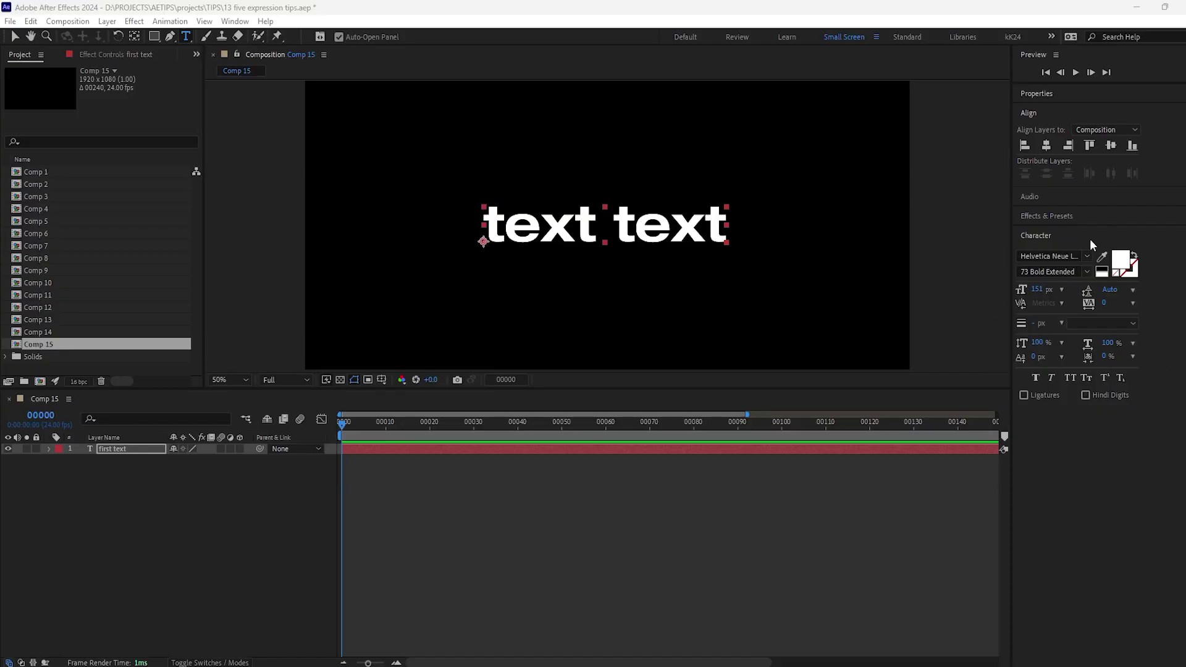
# Append .createStyle() after text.sourceText in the first text layer's Source Text expression
pyautogui.click(48, 448)
pyautogui.click(101, 469)
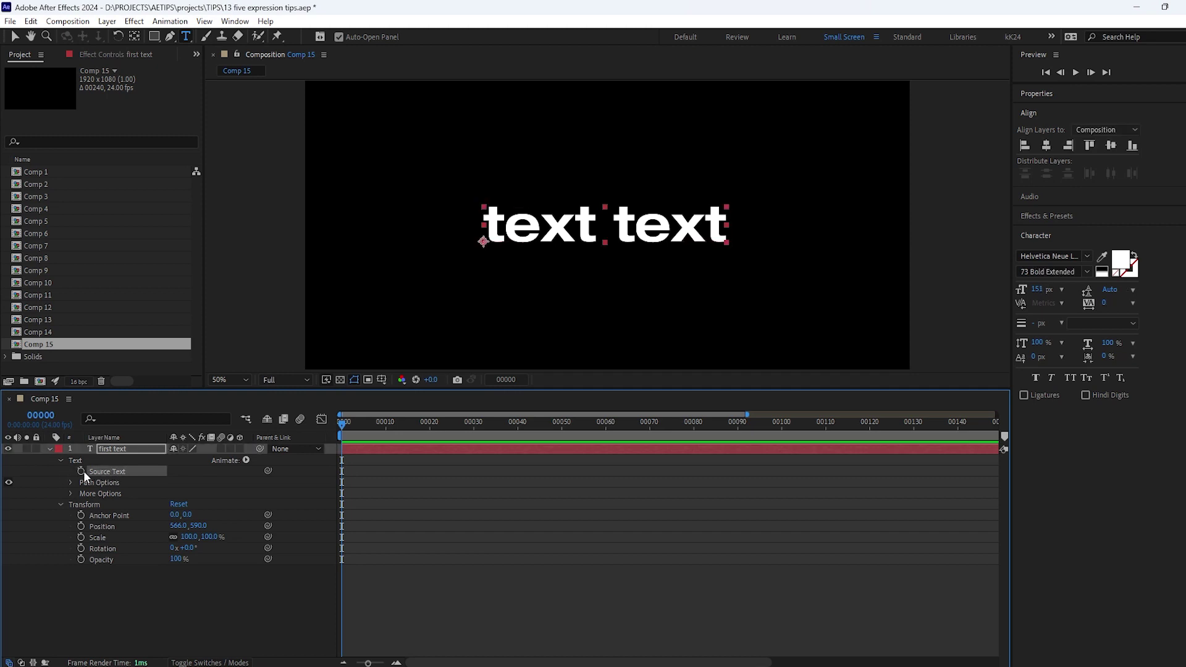
pyautogui.keyDown('alt'); pyautogui.click(81, 471); pyautogui.keyUp('alt')
pyautogui.click(474, 480)
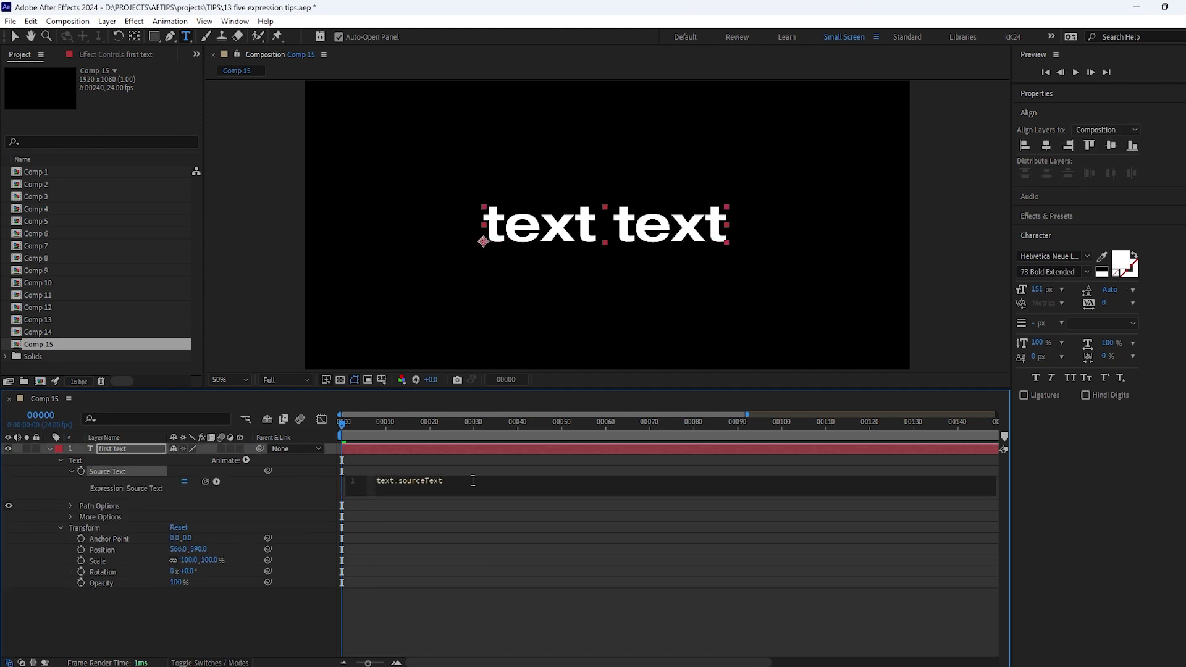
pyautogui.write('.')
pyautogui.write('createStyle')
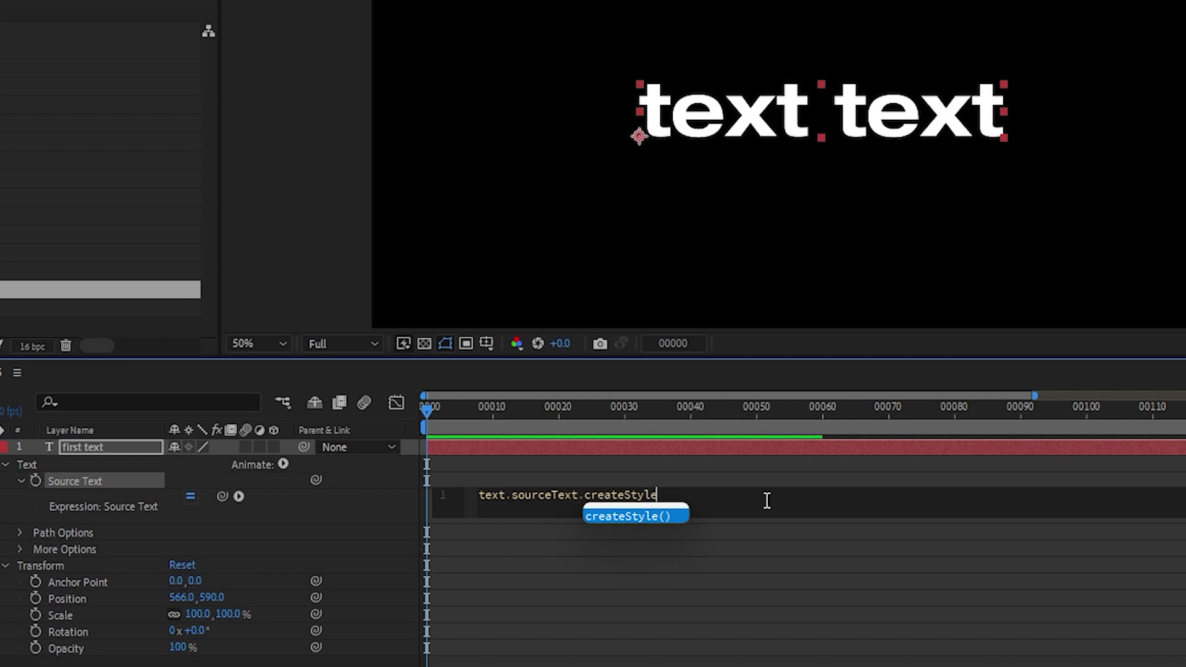
pyautogui.press('Return')
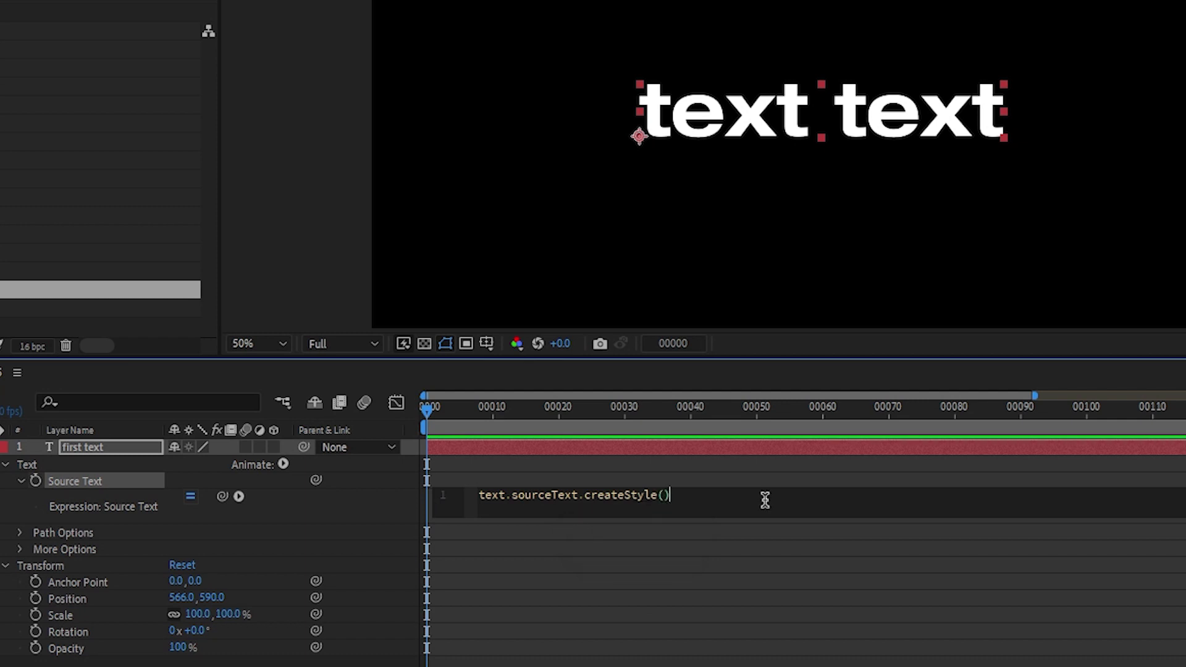
# Append .setFont() to the expression and browse the available Helvetica font styles
pyautogui.write('.set')
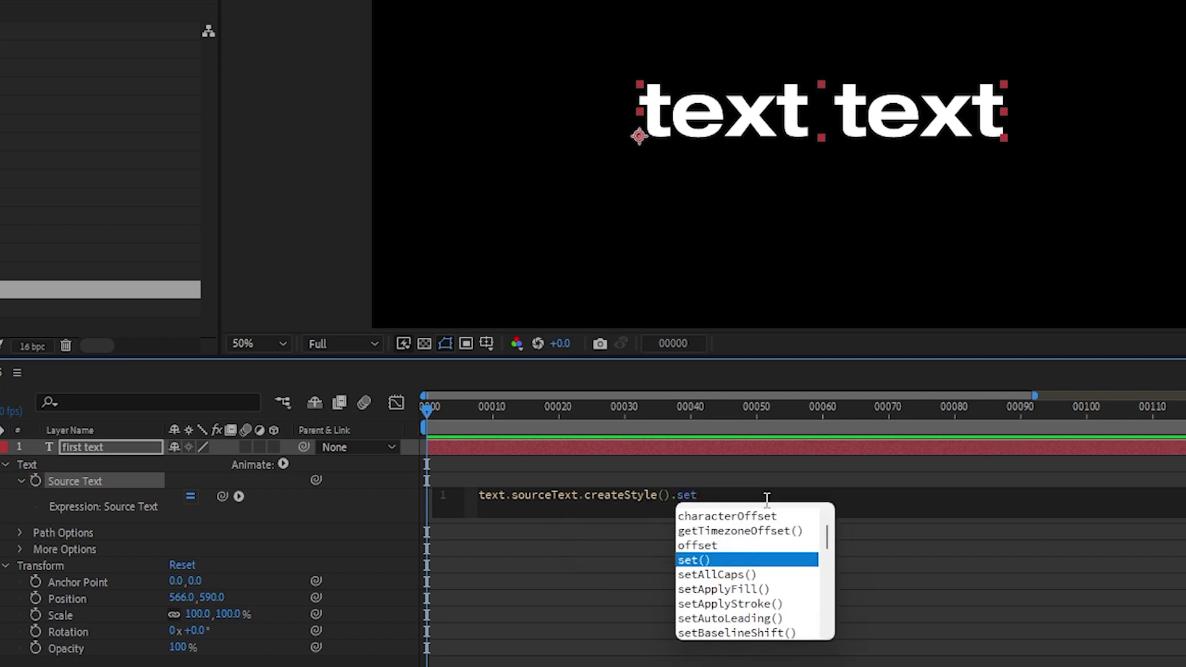
pyautogui.scroll(-1, 750, 555)
pyautogui.scroll(-2, 741, 568)
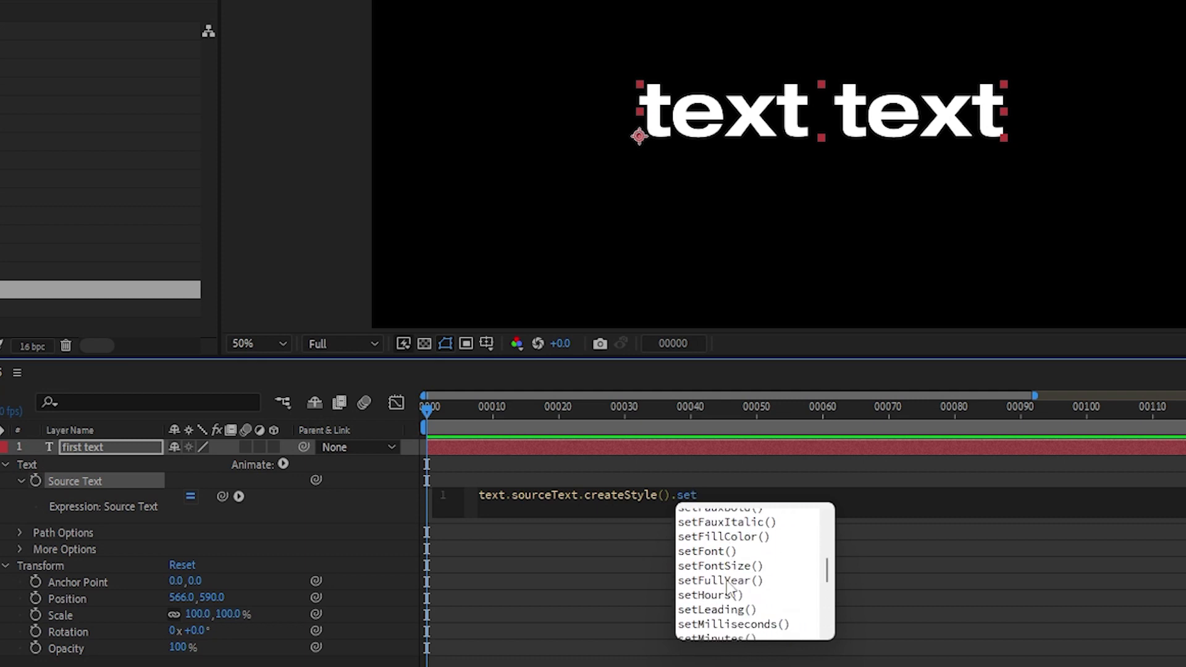
pyautogui.scroll(-2, 728, 587)
pyautogui.scroll(3, 729, 587)
pyautogui.scroll(2, 729, 587)
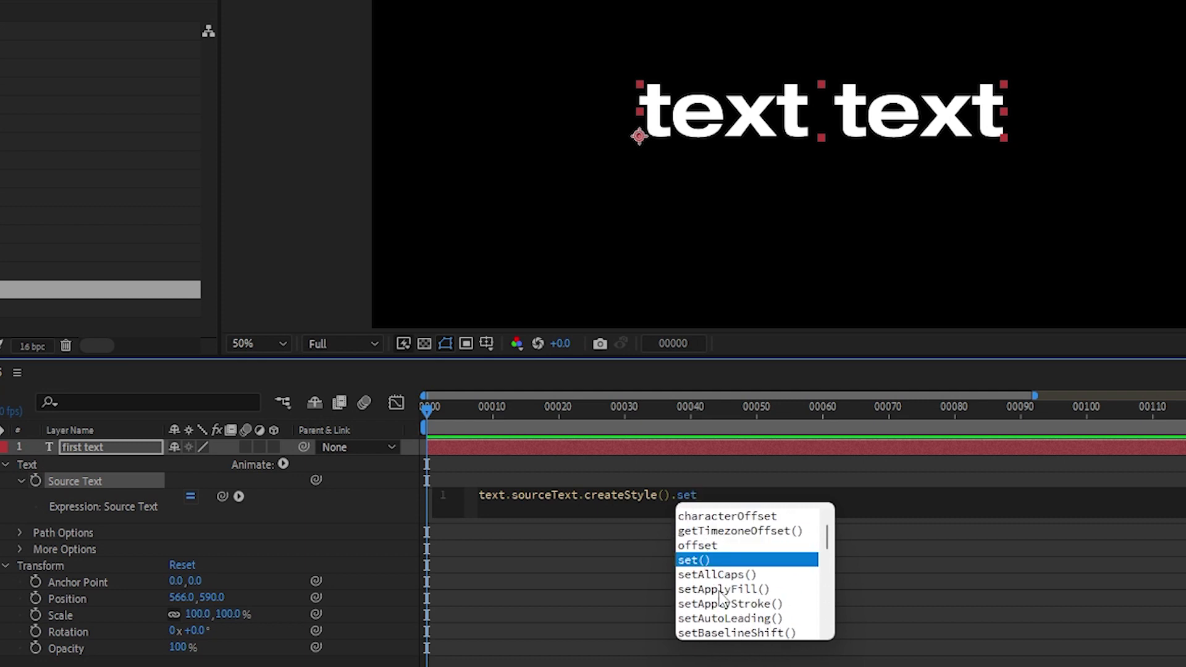
pyautogui.write('Font')
pyautogui.press('Return')
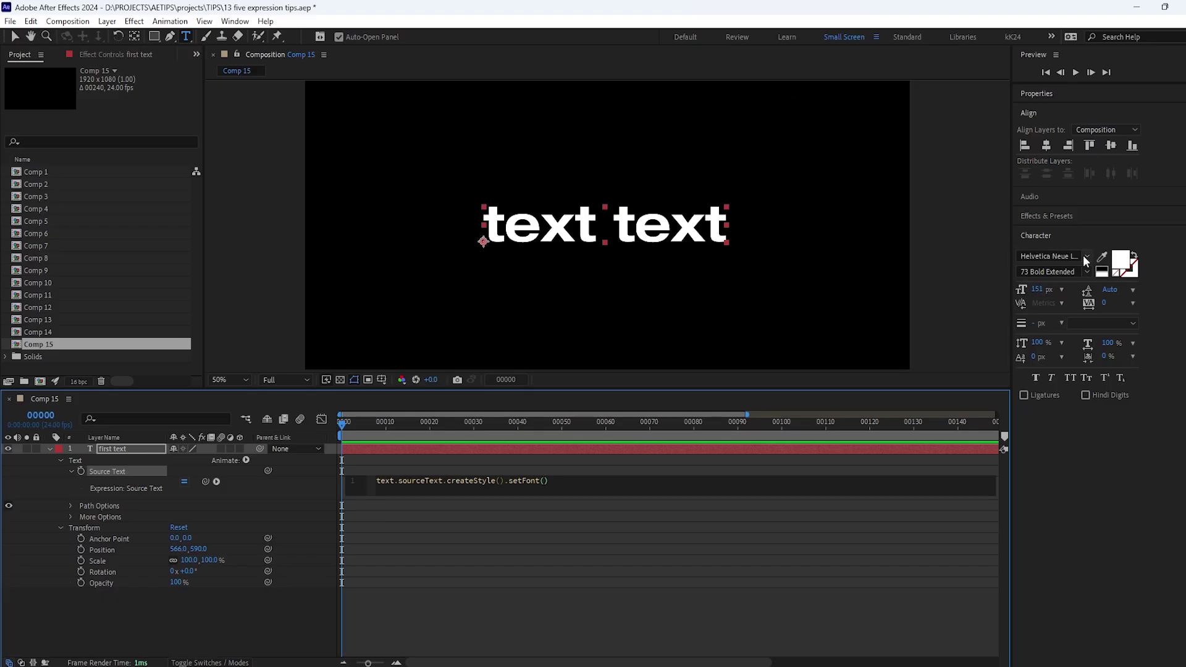
pyautogui.click(1075, 256)
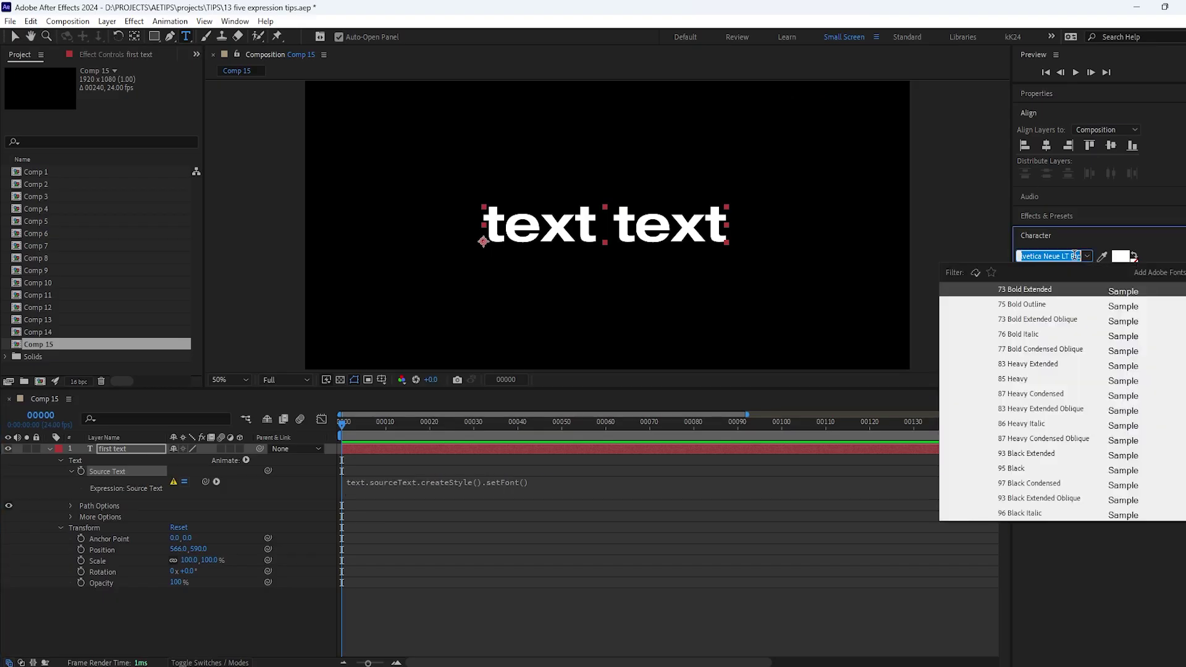
# Insert Helvetica Neue Black Condensed Oblique into setFont via the Select Font dialog
pyautogui.click(402, 481)
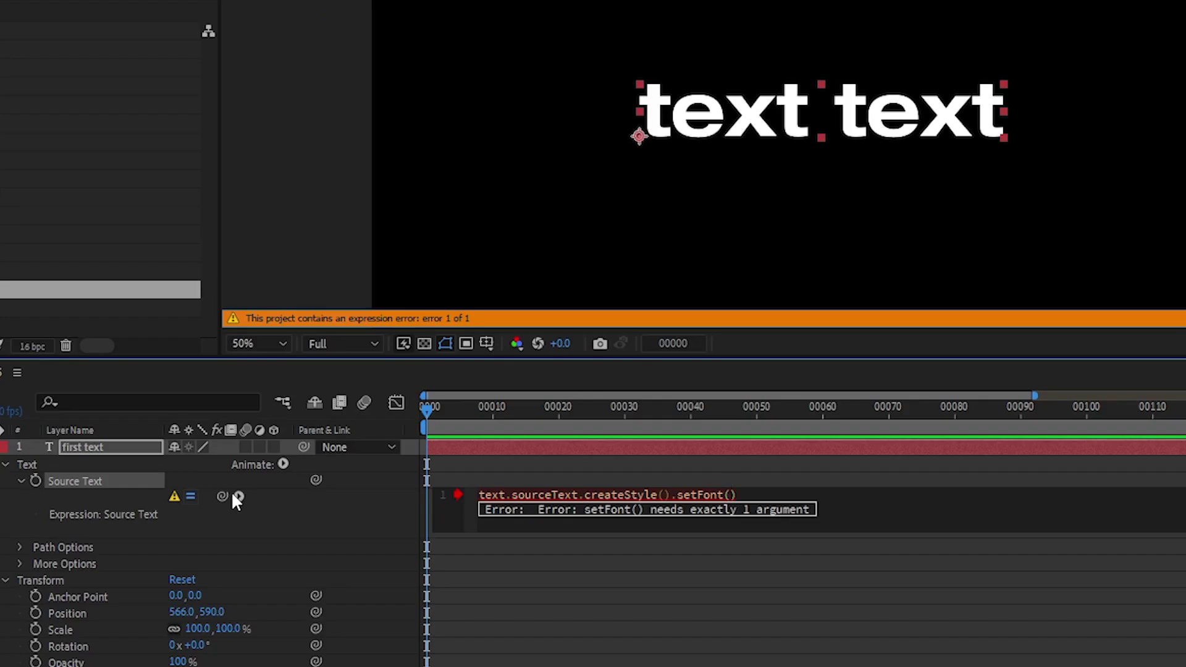
pyautogui.click(238, 497)
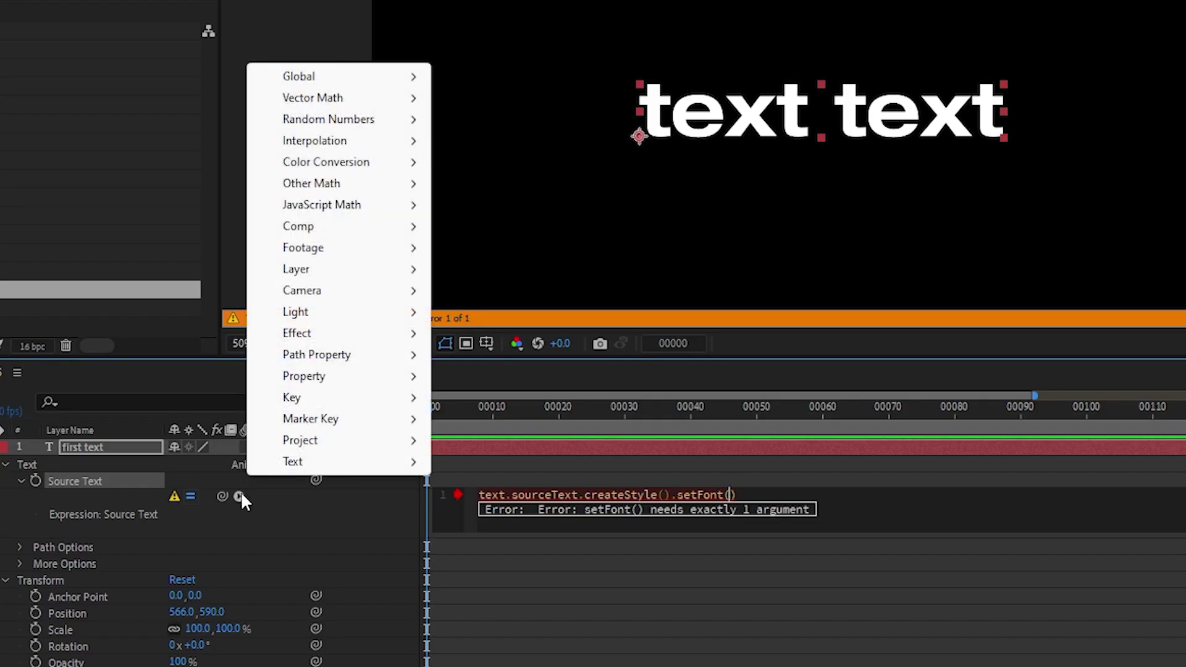
pyautogui.moveTo(293, 462)
pyautogui.click(501, 484)
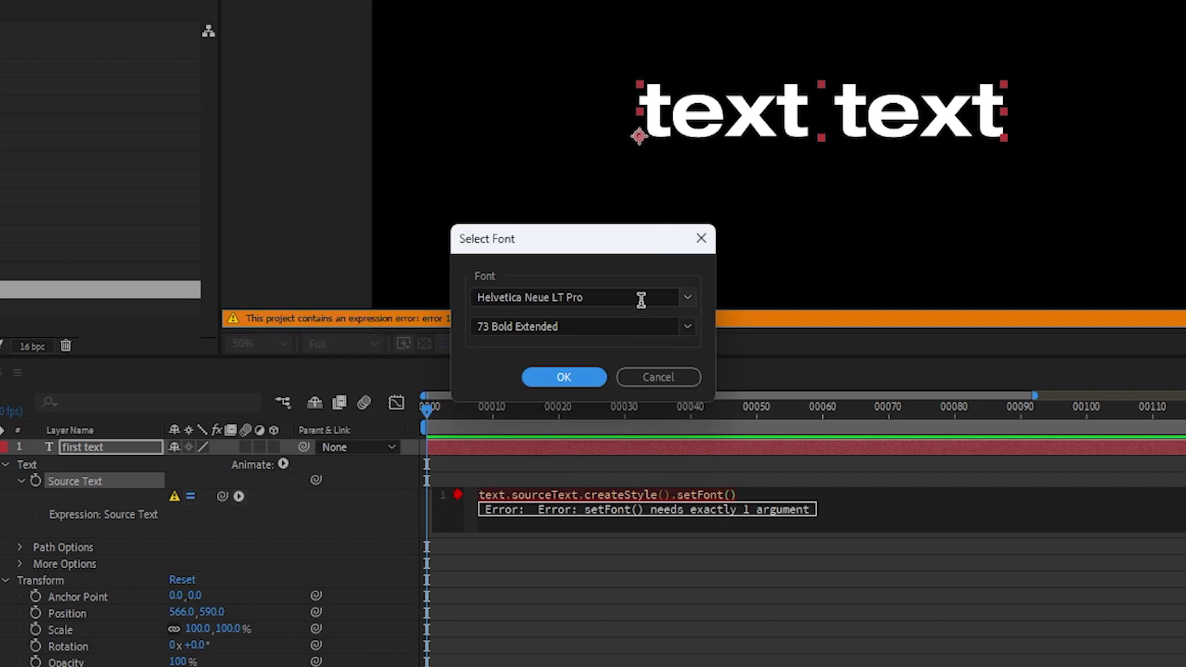
pyautogui.click(686, 297)
pyautogui.click(622, 597)
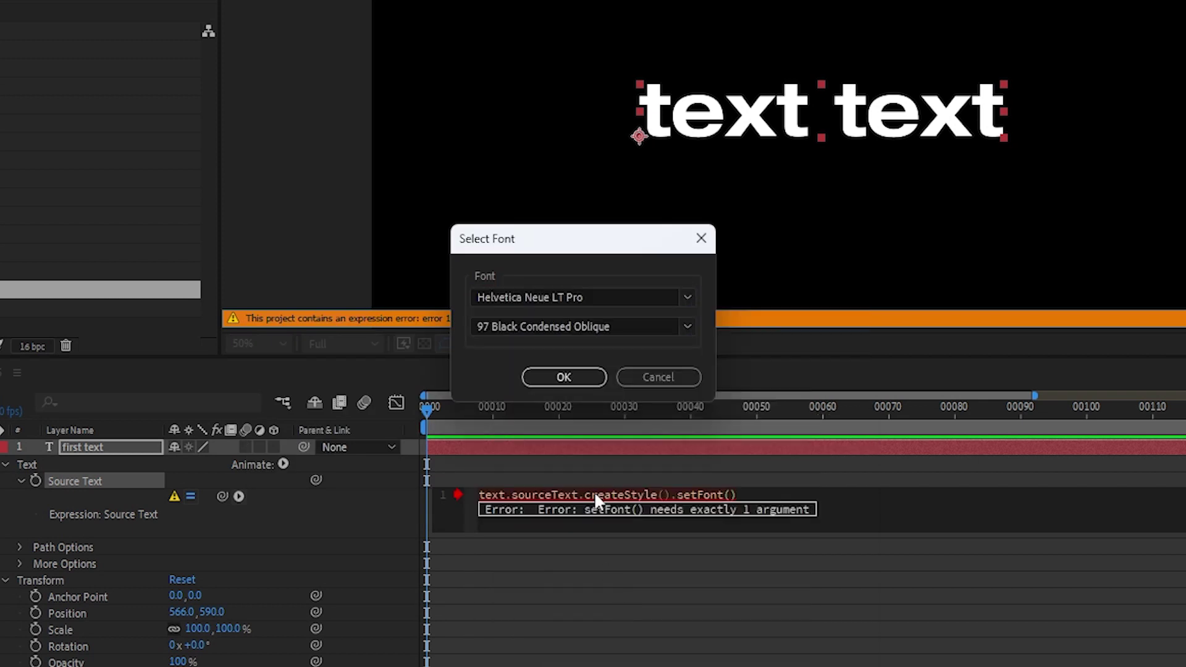
pyautogui.click(548, 376)
pyautogui.click(795, 565)
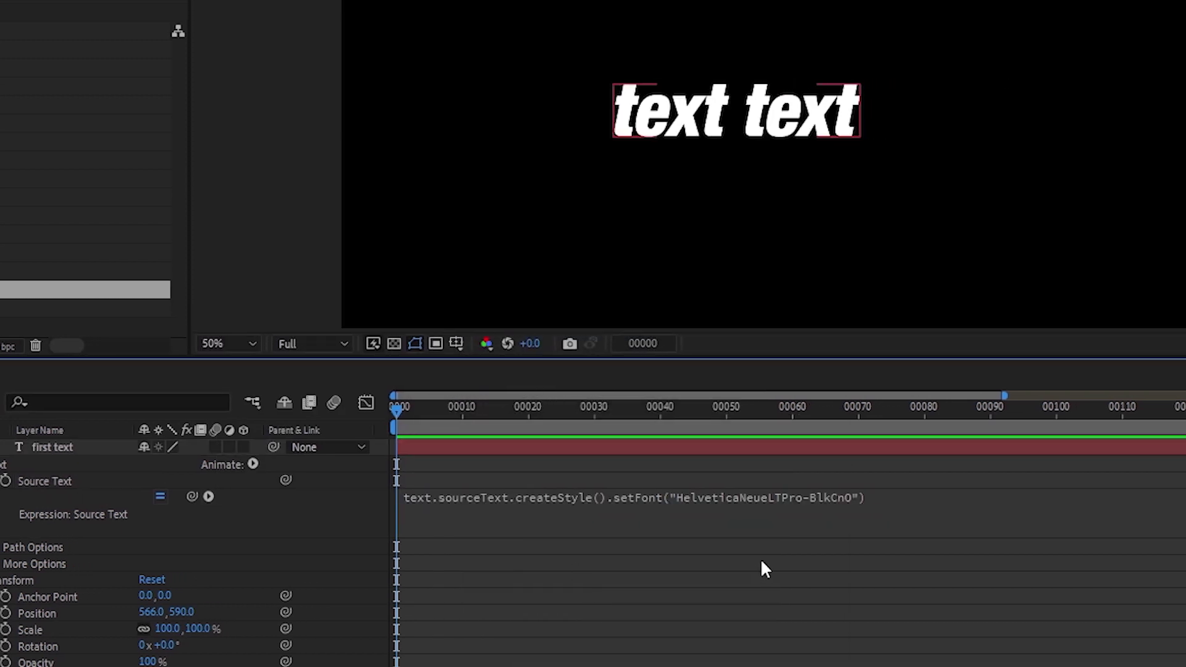
# Append .setFontSize(300) to the Source Text expression
pyautogui.click(852, 500)
pyautogui.write('.setFon')
pyautogui.press('Down')
pyautogui.press('Return')
pyautogui.write('300')
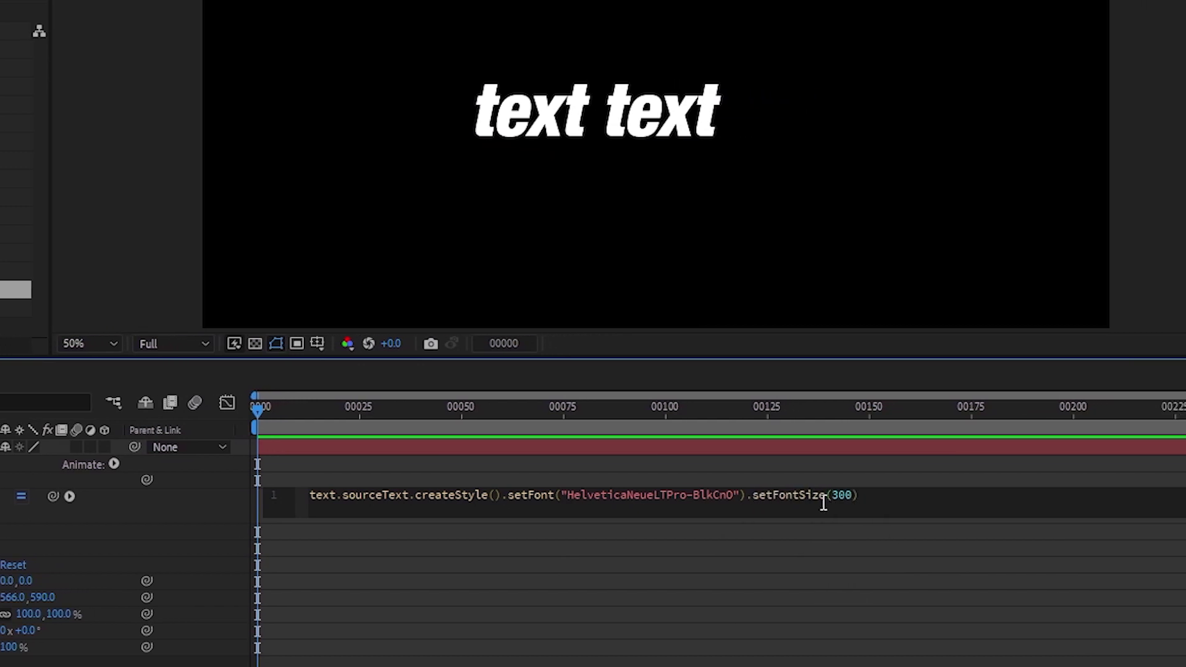
# Add .setAllCaps(1) and a red .setFillColor([1,0,0]), then commit the expression
pyautogui.click(820, 494)
pyautogui.write('.set')
pyautogui.press('Down')
pyautogui.press('Return')
pyautogui.write('1')
pyautogui.click(820, 478)
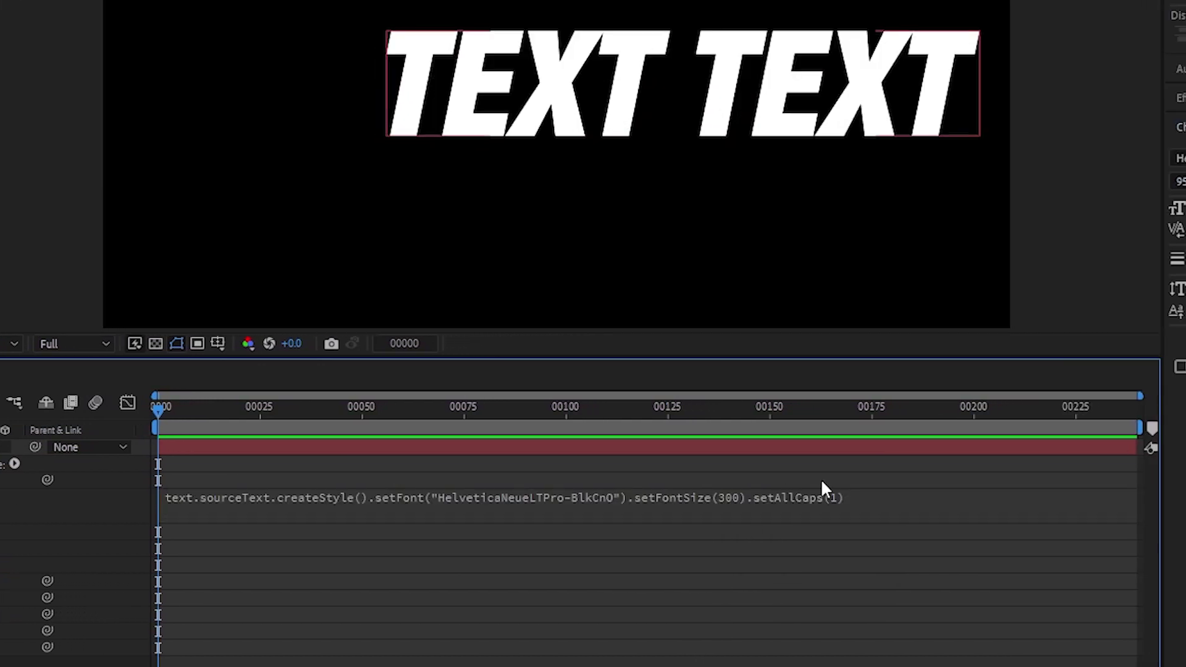
pyautogui.click(871, 500)
pyautogui.write('.setFillColor()')
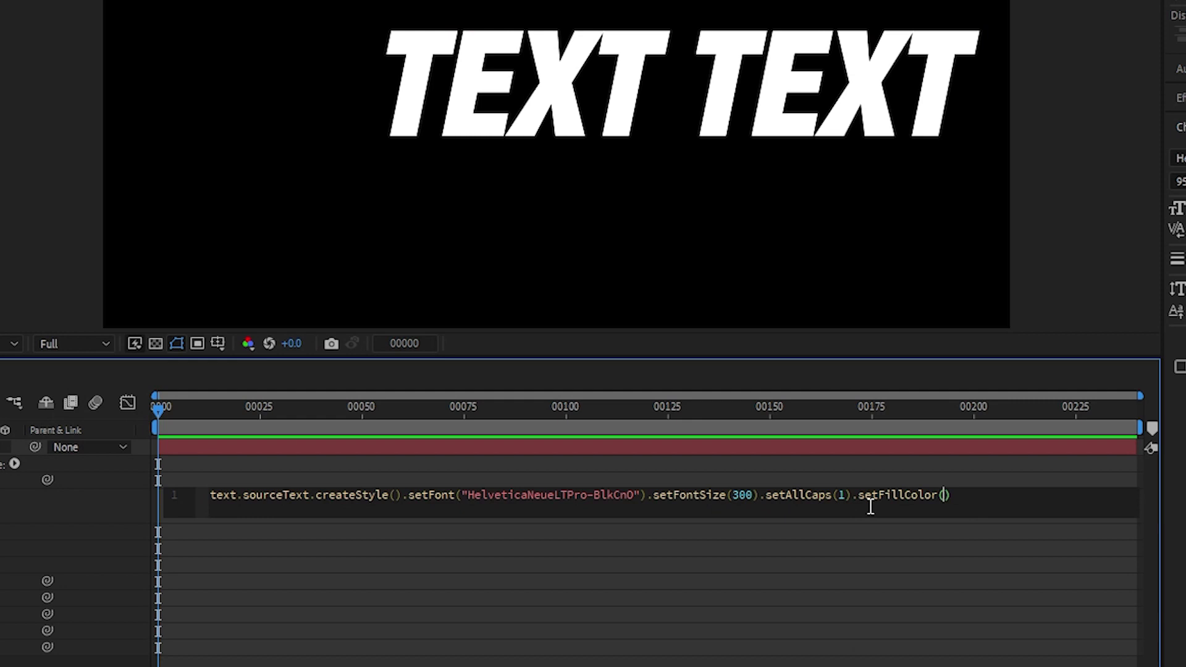
pyautogui.write('[')
pyautogui.write('1,0,0')
pyautogui.click(590, 646)
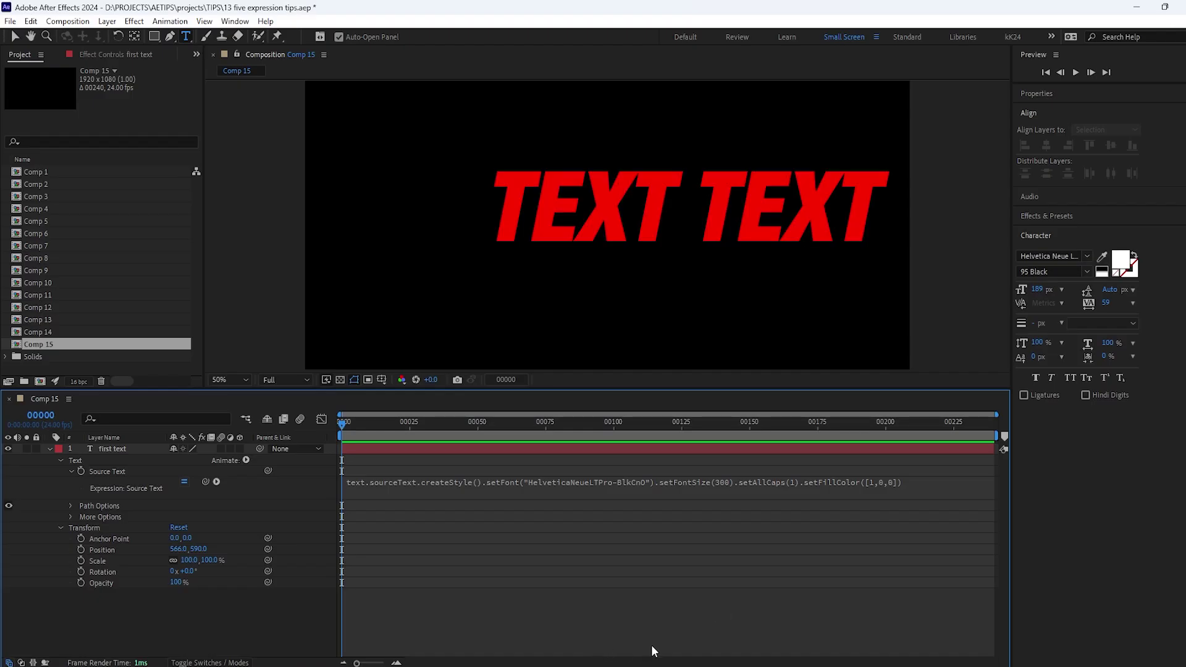
# Create a text layer reading 'second text' and add an expression to its Source Text
pyautogui.click(389, 383)
pyautogui.write('secon')
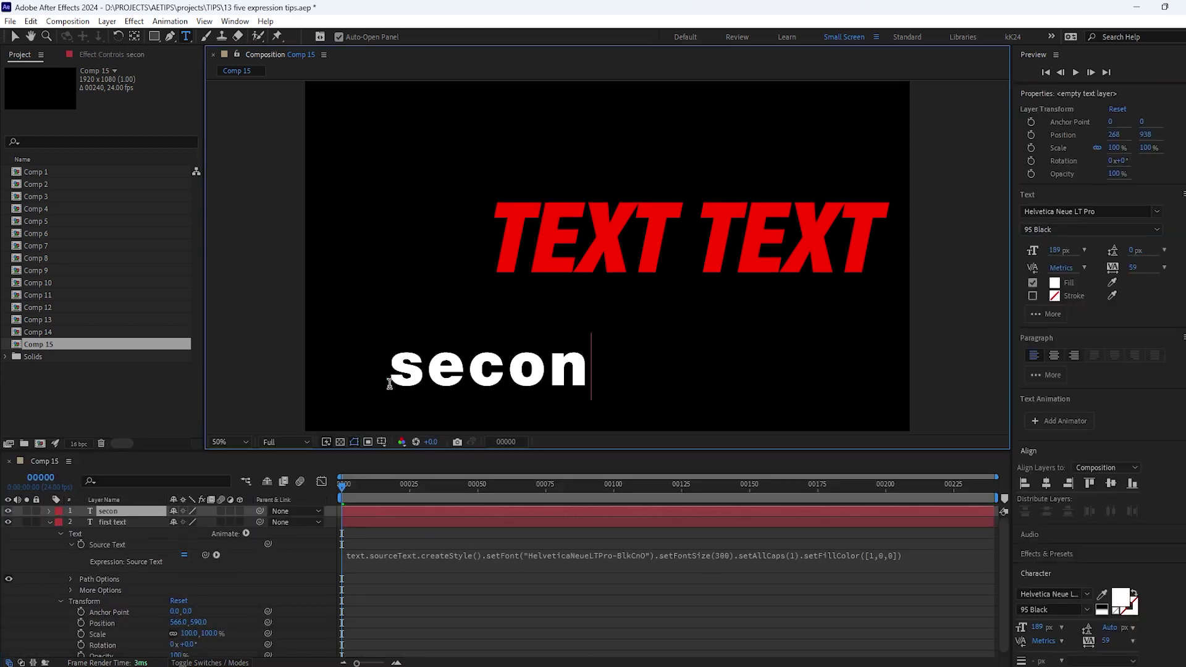
pyautogui.write('d text')
pyautogui.click(199, 557)
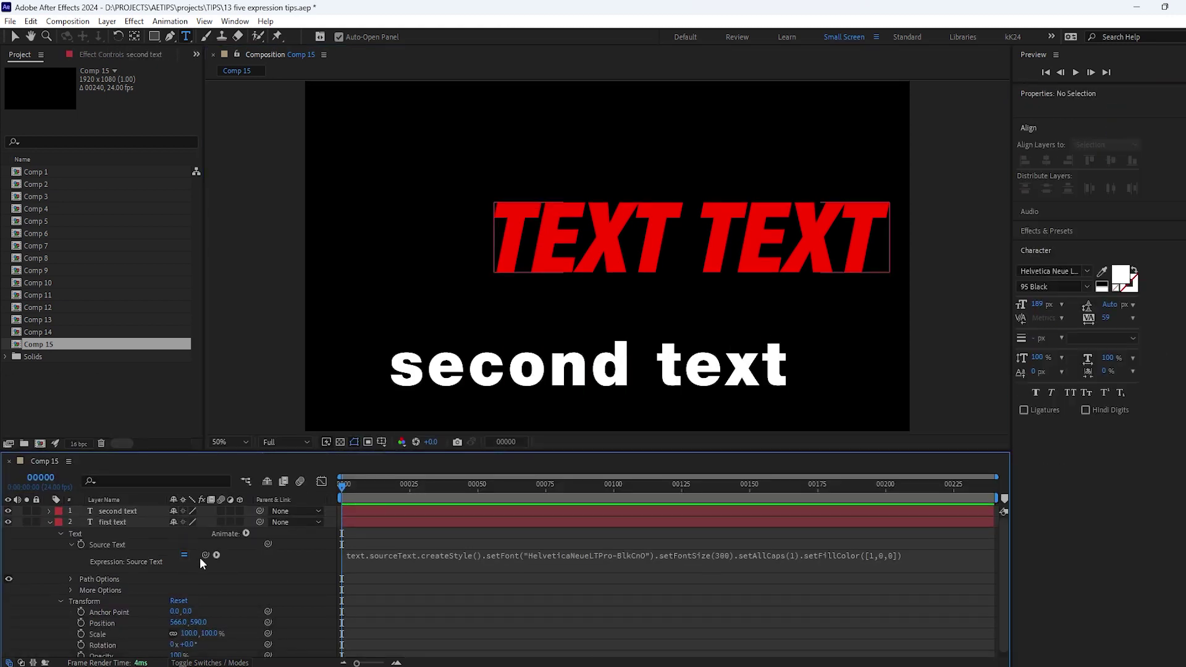
pyautogui.click(135, 510)
pyautogui.click(49, 510)
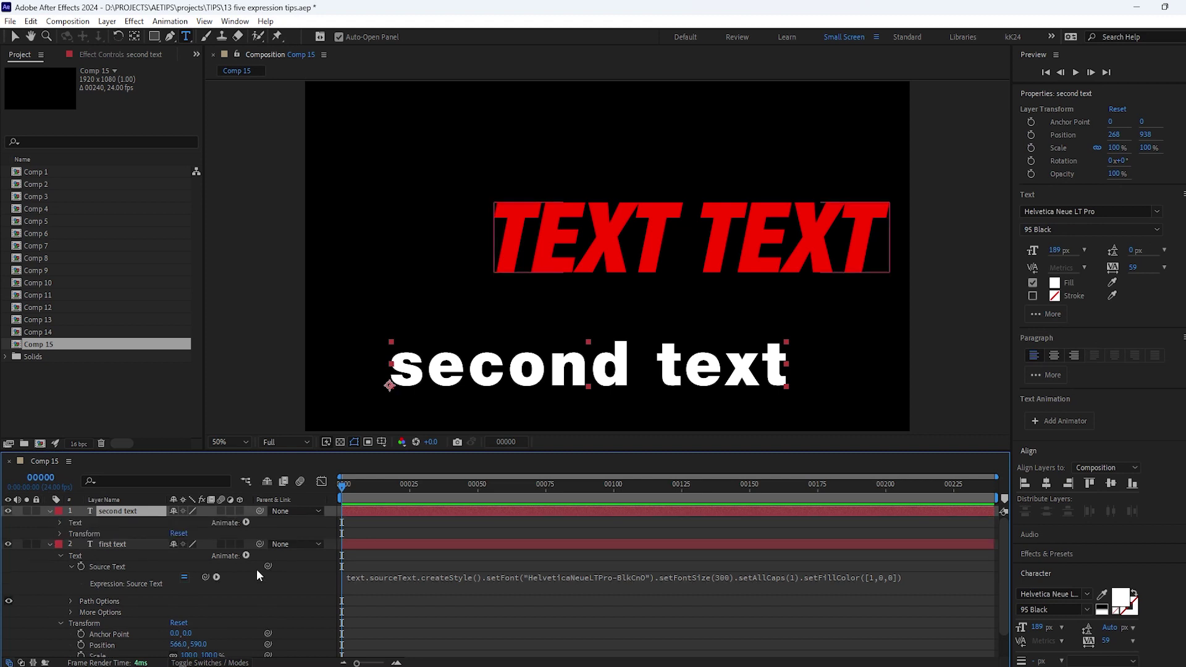
pyautogui.keyDown('alt'); pyautogui.click(81, 533); pyautogui.keyUp('alt')
# Pick-whip the expression to first text's Source Text and append .getStyleAt(0,0)
pyautogui.moveTo(267, 533); pyautogui.dragTo(151, 622)
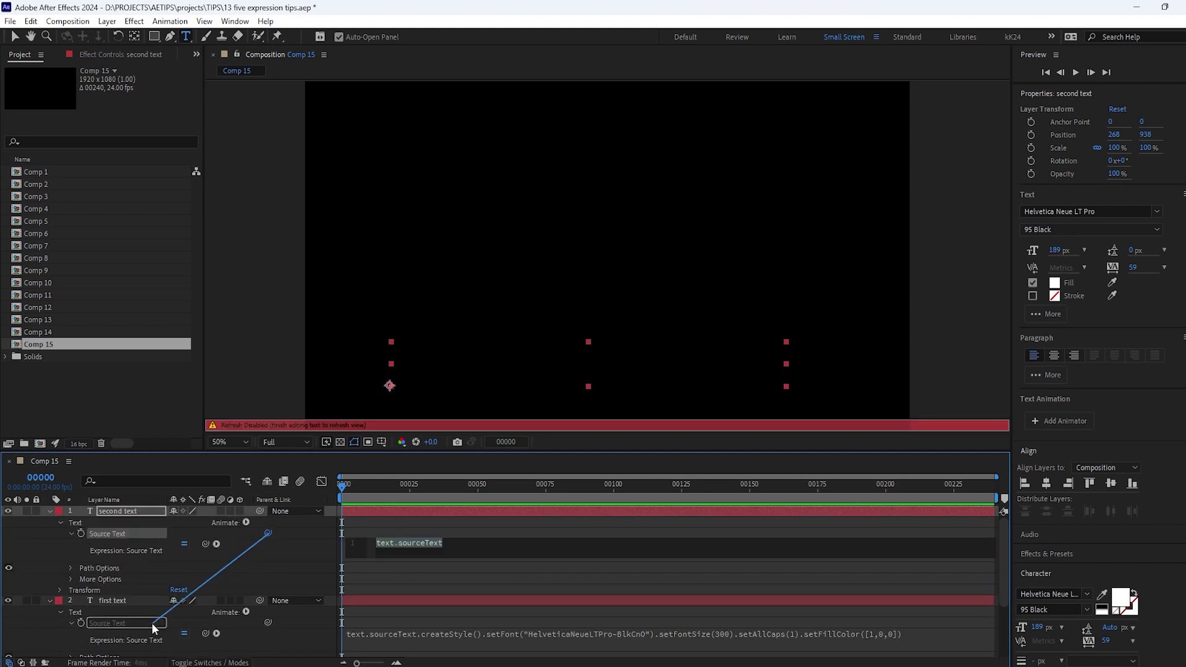
pyautogui.write('.get')
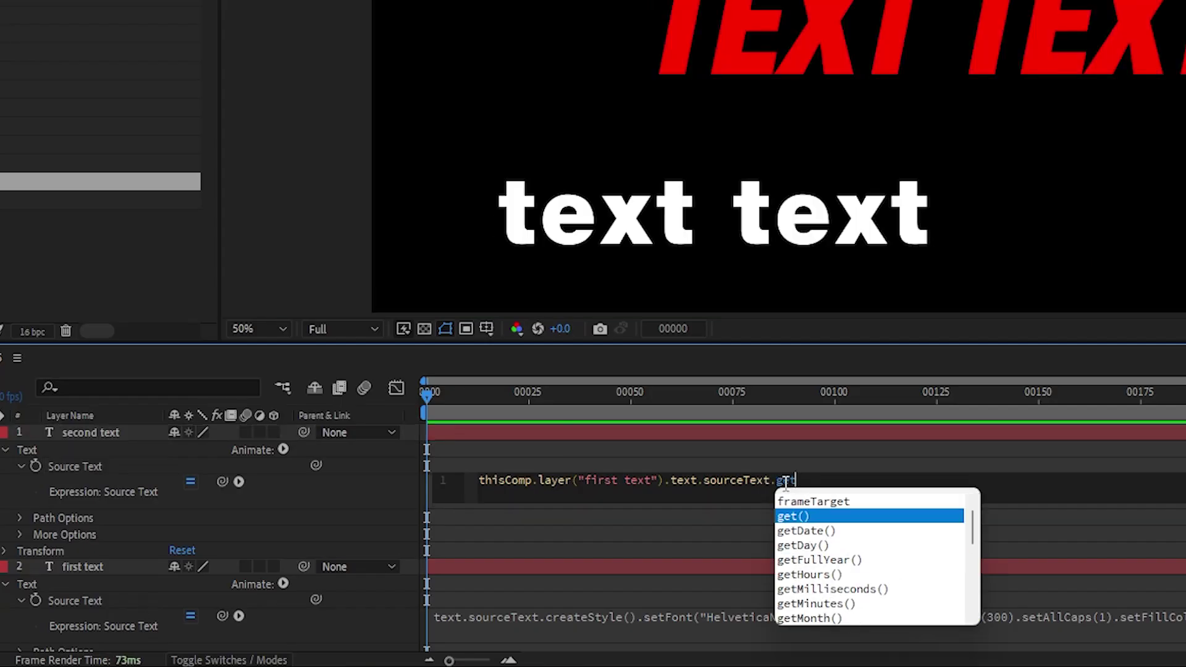
pyautogui.write('Style')
pyautogui.press('Return')
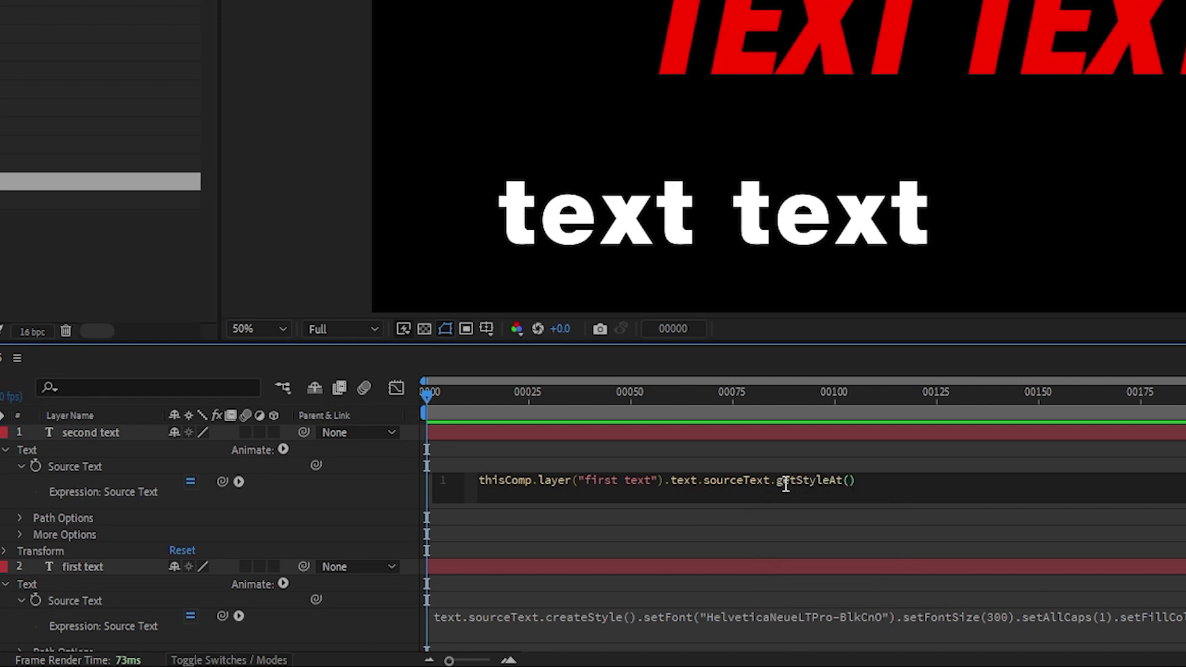
pyautogui.write('0,')
pyautogui.write('0')
pyautogui.click(528, 565)
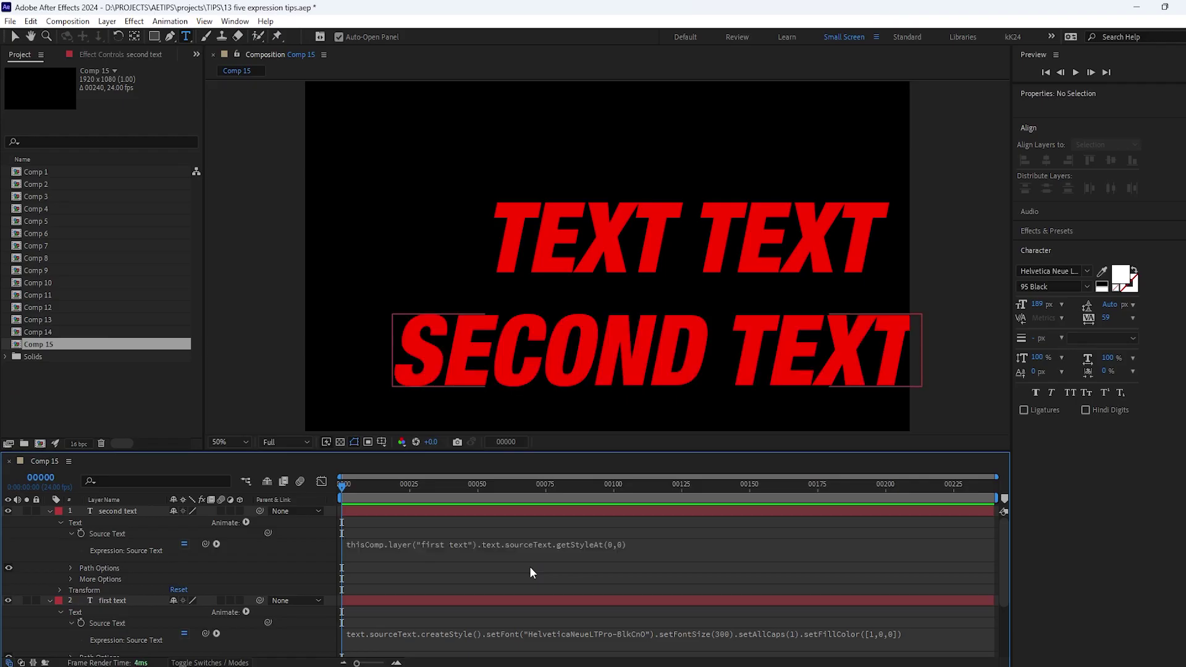
# Replace the second layer's words with HELLO
pyautogui.moveTo(396, 350); pyautogui.dragTo(911, 350)
pyautogui.write('HEL')
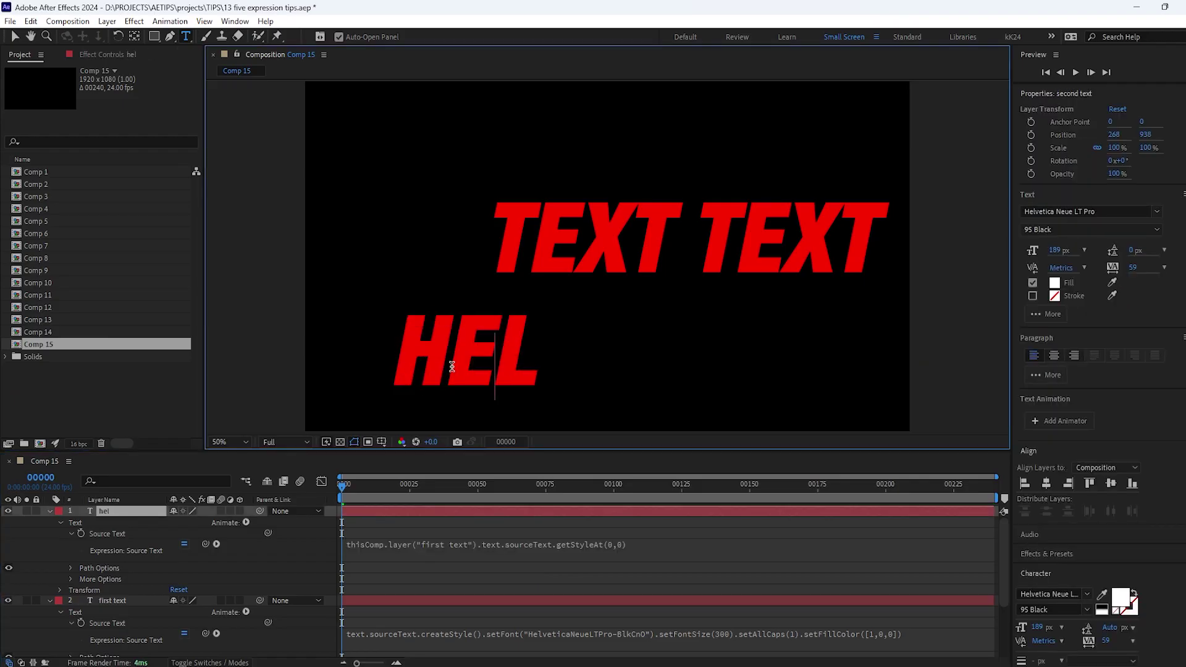
pyautogui.write('LO')
pyautogui.moveTo(889, 241); pyautogui.dragTo(494, 241)
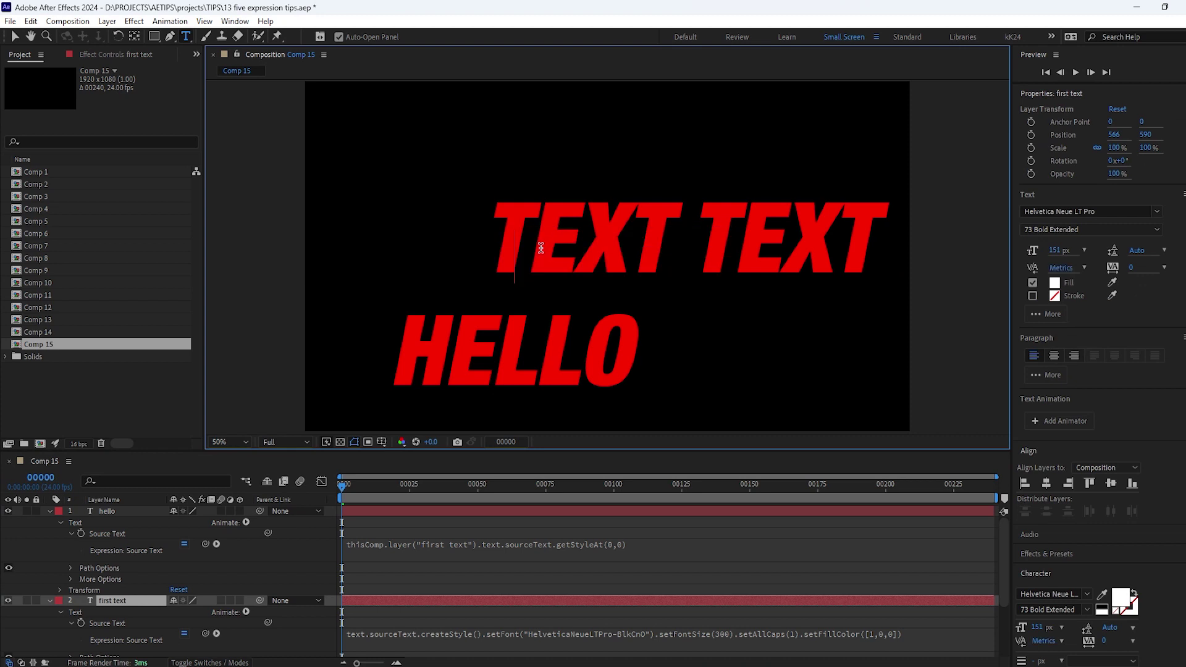